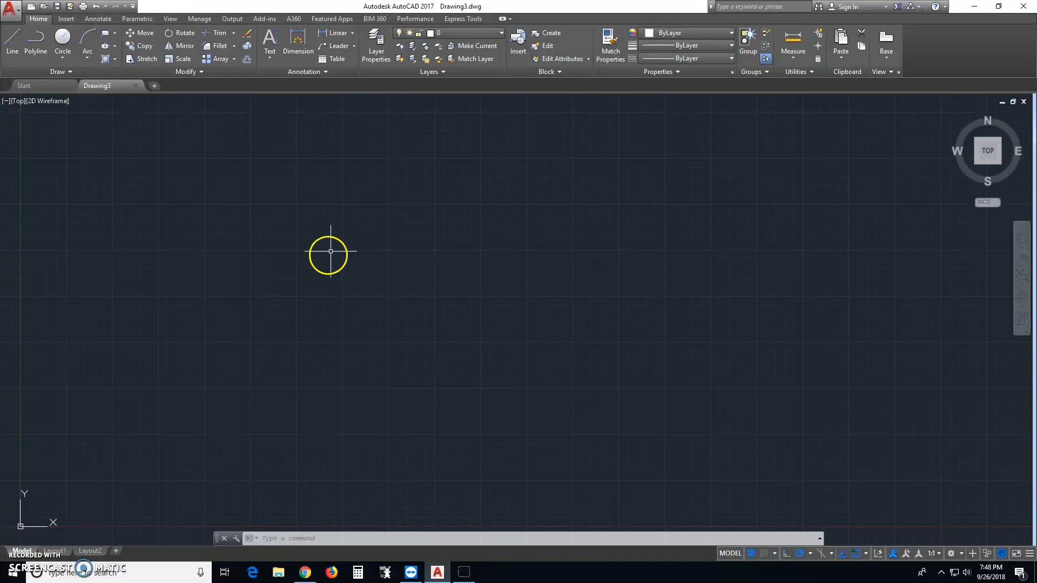
# - Place a single-line text reading X with 0° rotation in the empty drawing
pyautogui.click(270, 41)
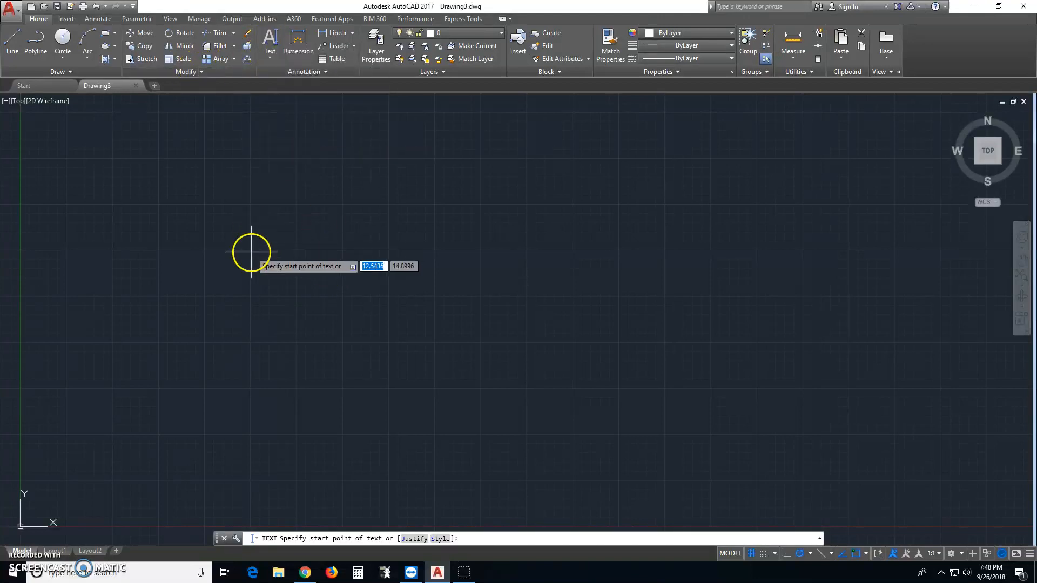
pyautogui.click(251, 251)
pyautogui.click(294, 254)
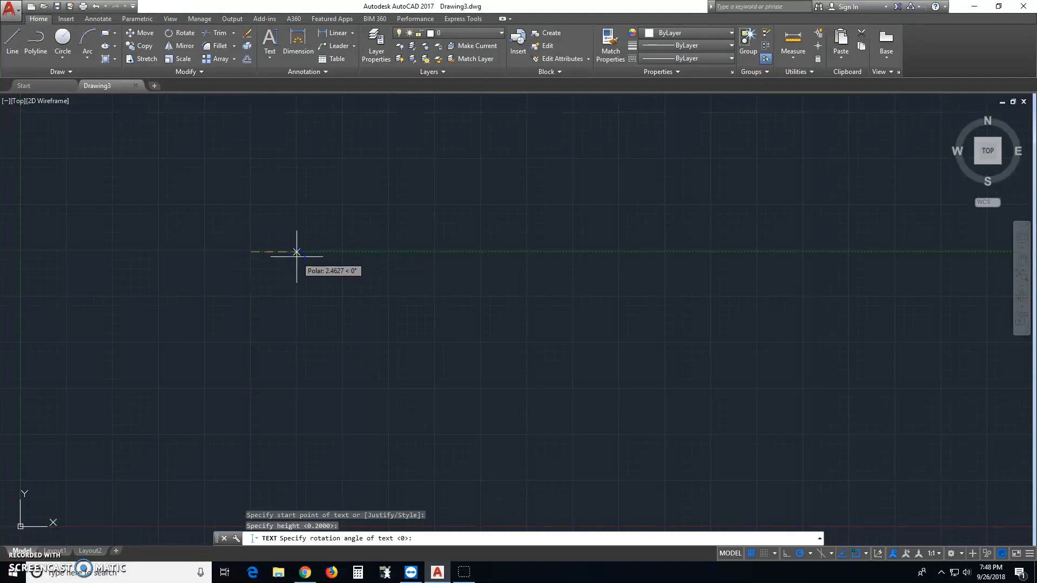
pyautogui.click(297, 251)
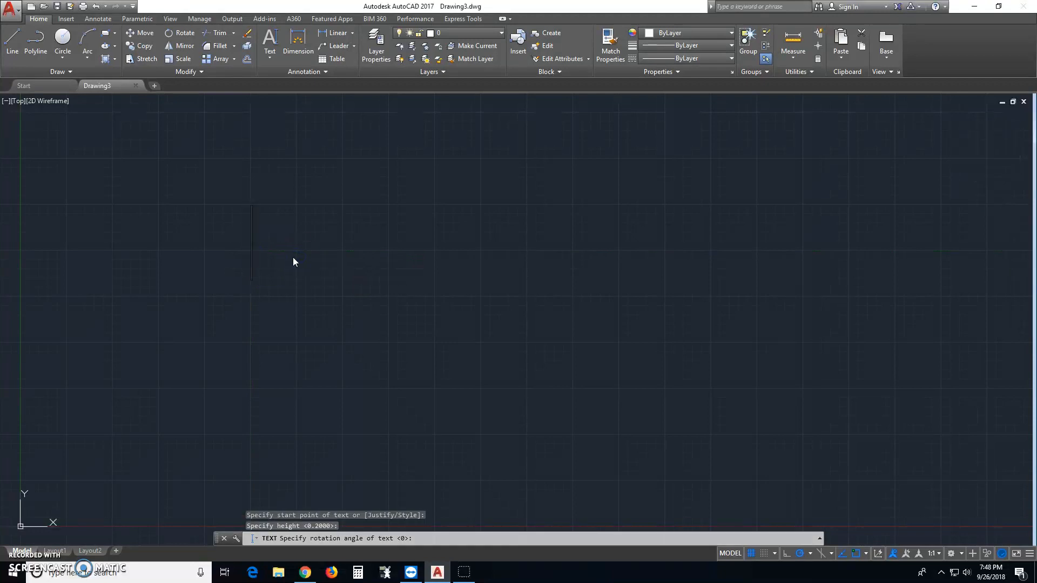
pyautogui.write('X')
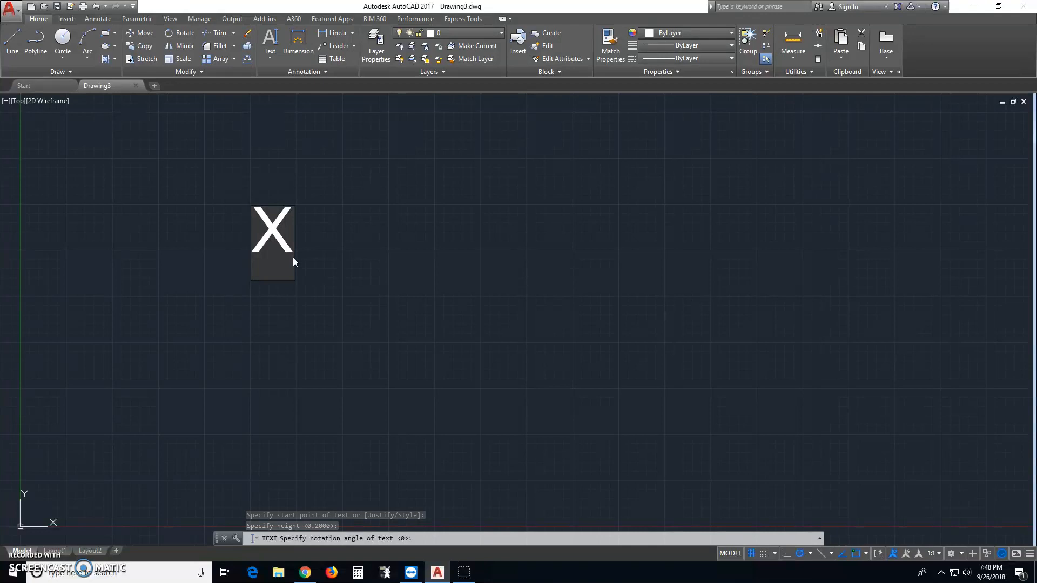
pyautogui.click(296, 258)
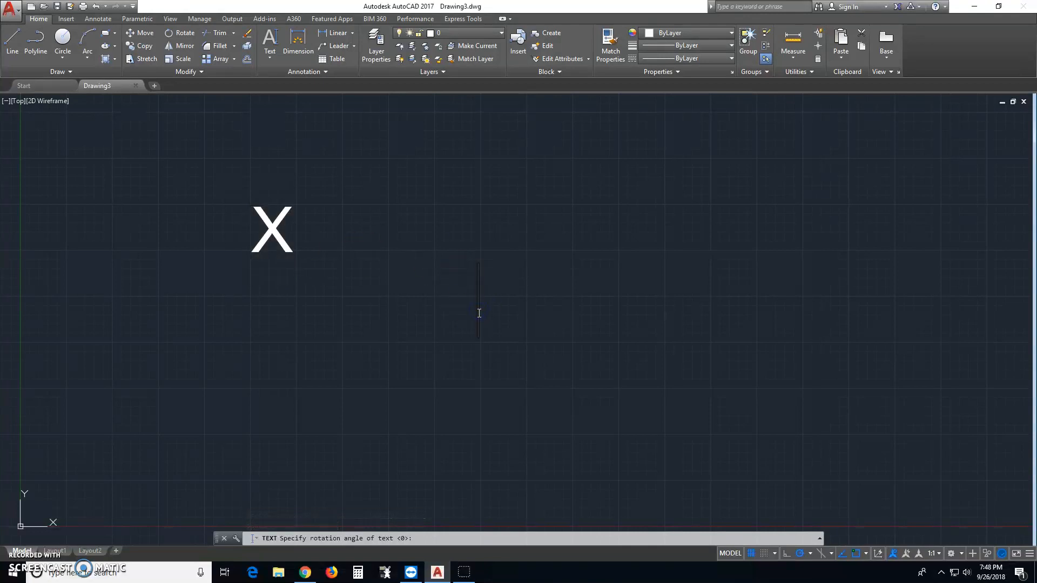
pyautogui.press('Return')
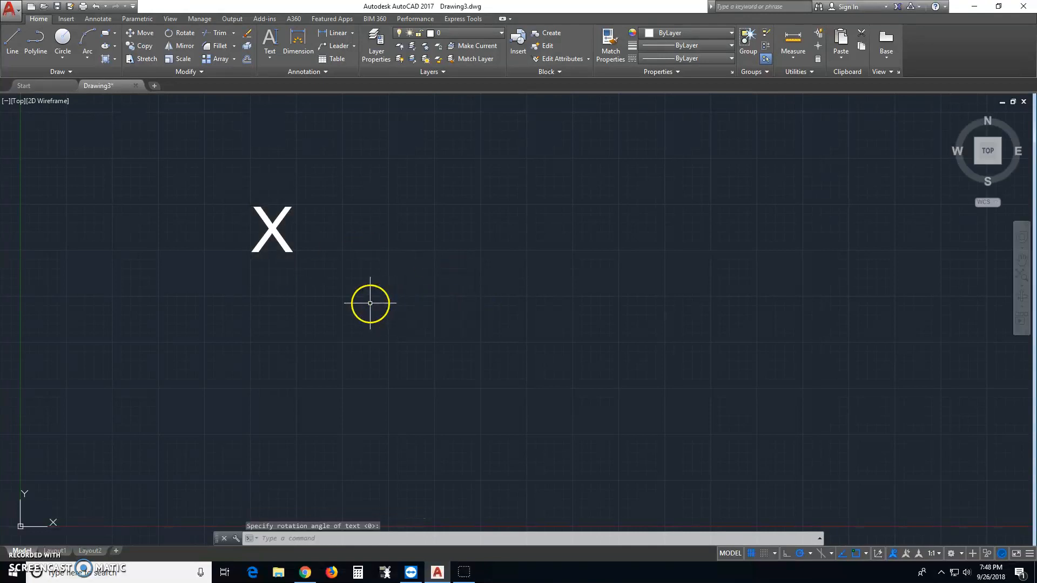
# - Draw two crossing diagonal lines, each about 4 units long, forming an X below the text X
pyautogui.click(13, 38)
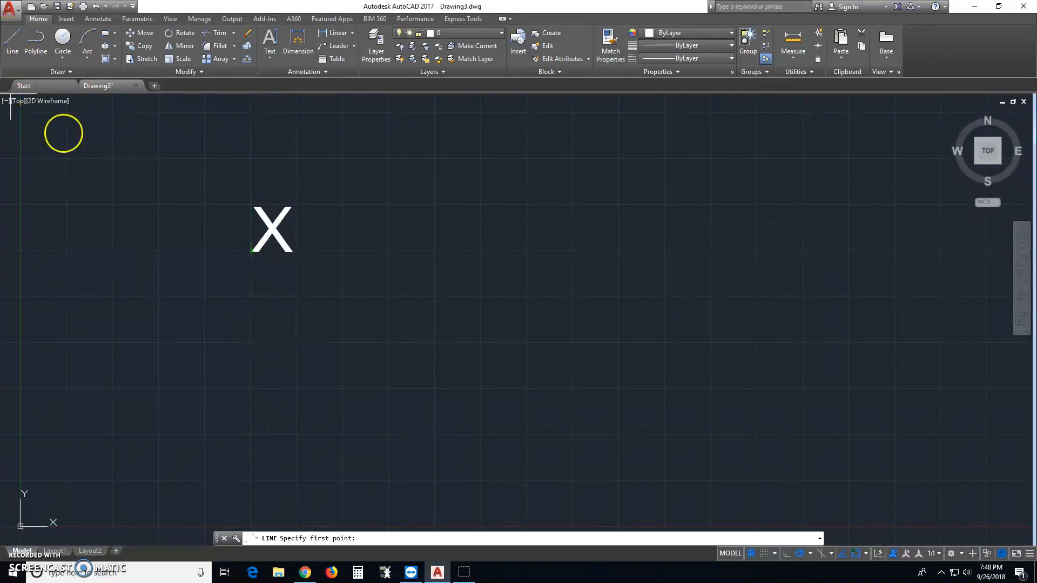
pyautogui.click(251, 298)
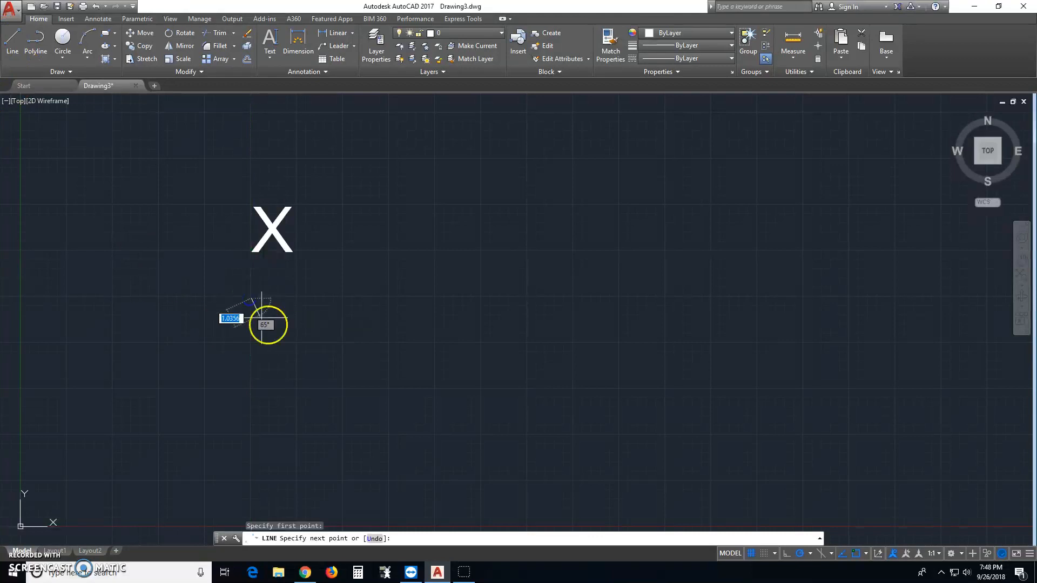
pyautogui.click(292, 359)
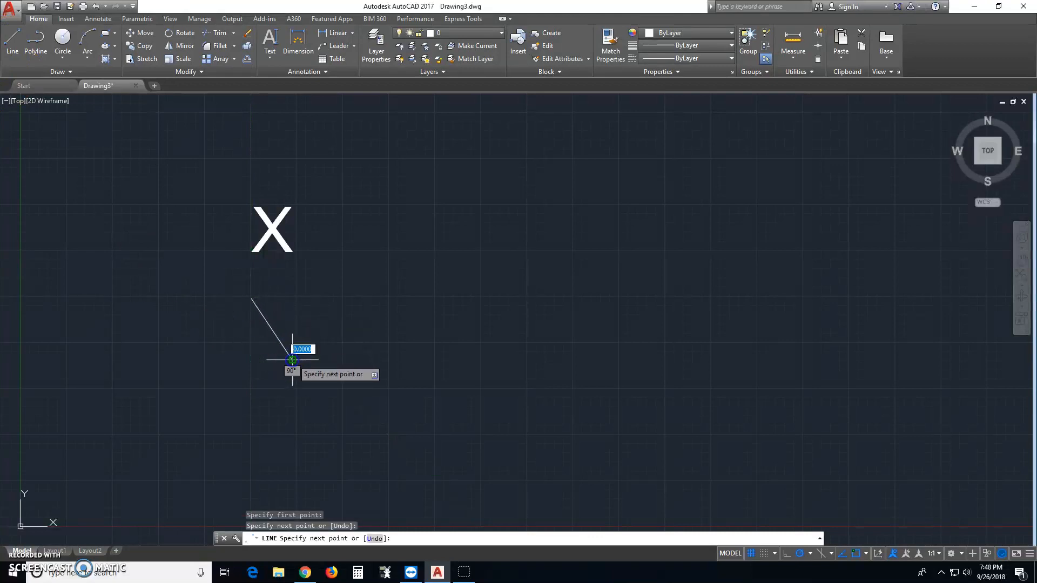
pyautogui.rightClick(293, 359)
pyautogui.click(308, 364)
pyautogui.rightClick(304, 325)
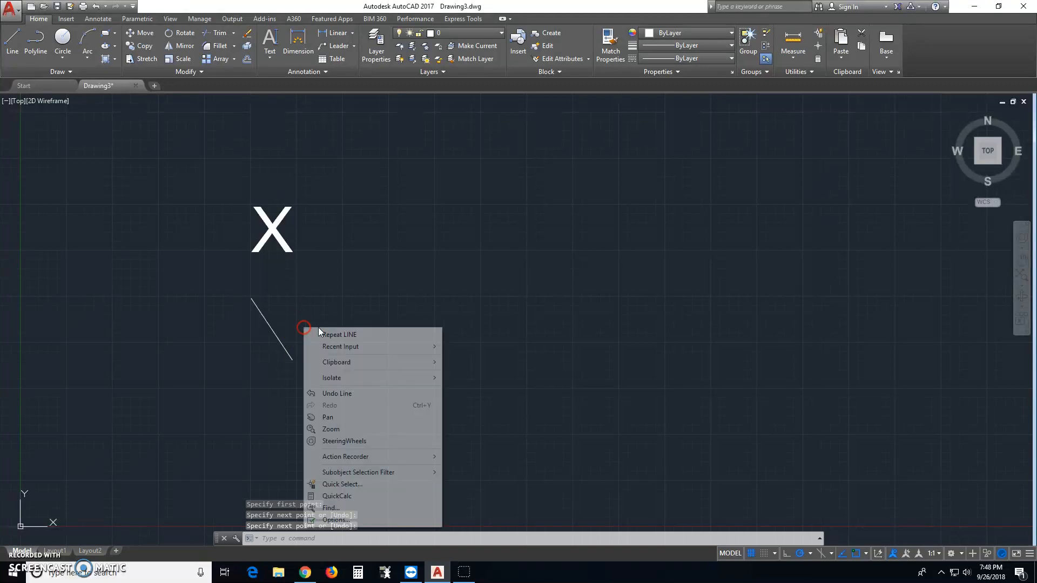
pyautogui.click(323, 335)
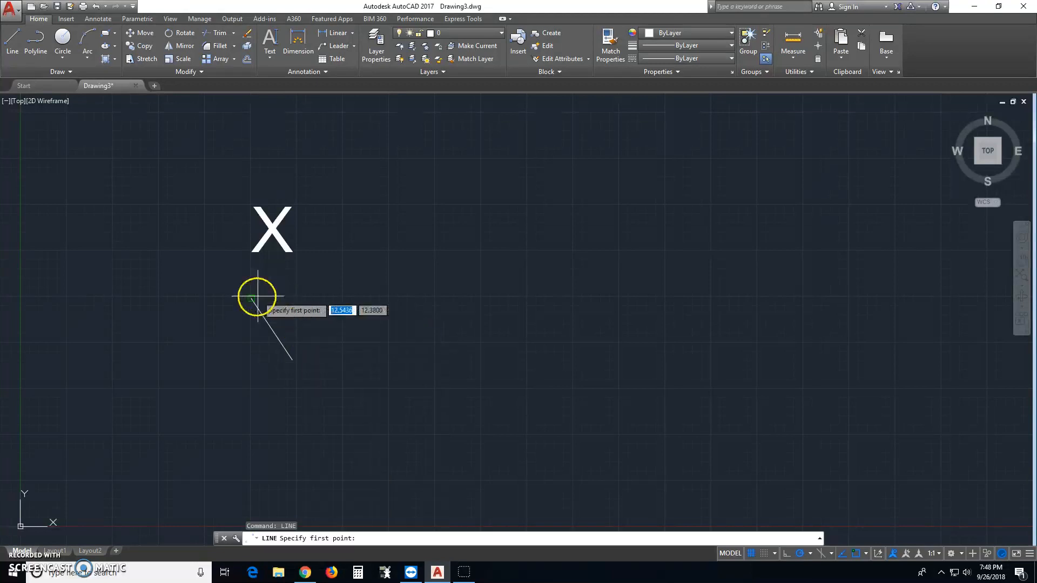
pyautogui.click(298, 298)
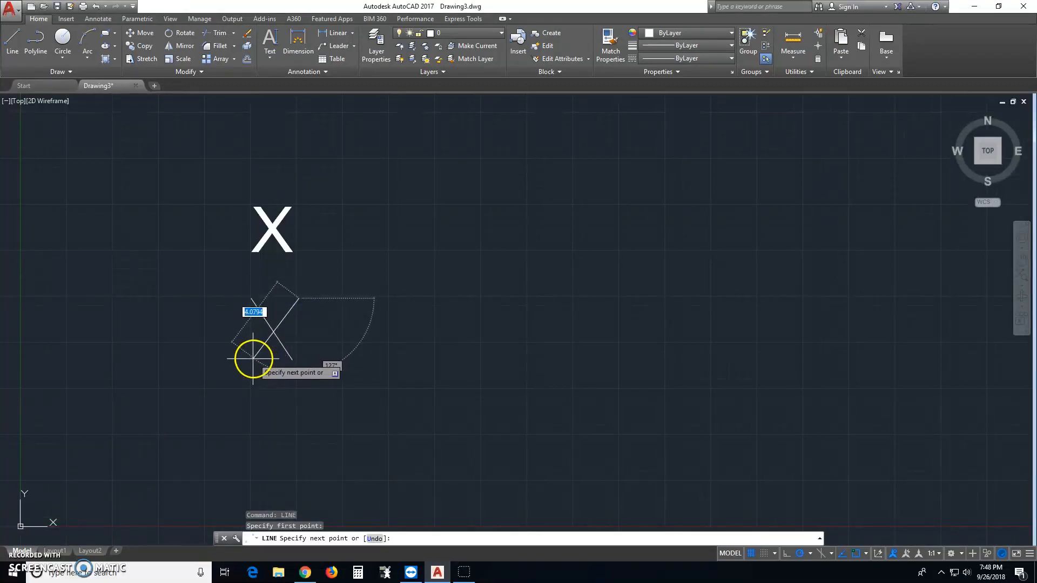
pyautogui.press('Escape')
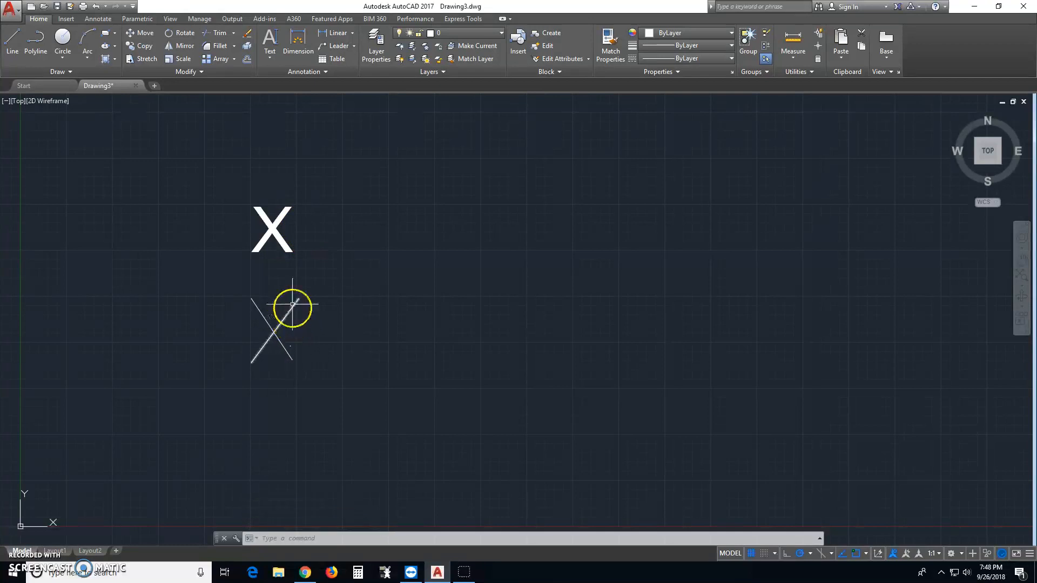
pyautogui.click(310, 283)
pyautogui.click(193, 381)
pyautogui.press('Escape')
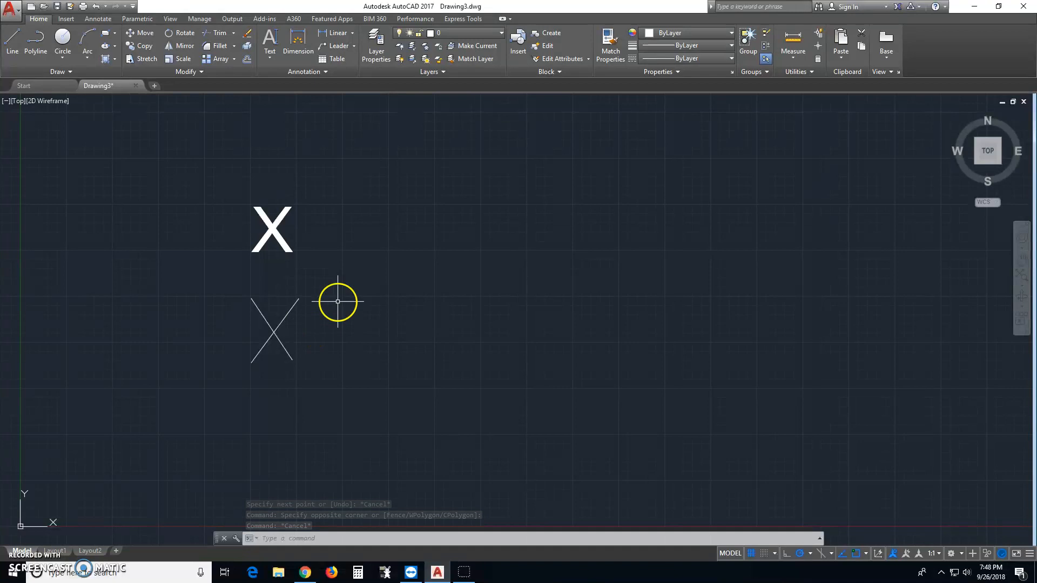
# - Draw a horizontal line about 18.5 units long, extending left from just beside the middle of the text X
pyautogui.moveTo(356, 291)
pyautogui.mouseDown(button='middle')
pyautogui.moveTo(800, 360)
pyautogui.moveTo(769, 360)
pyautogui.mouseUp(button='middle')
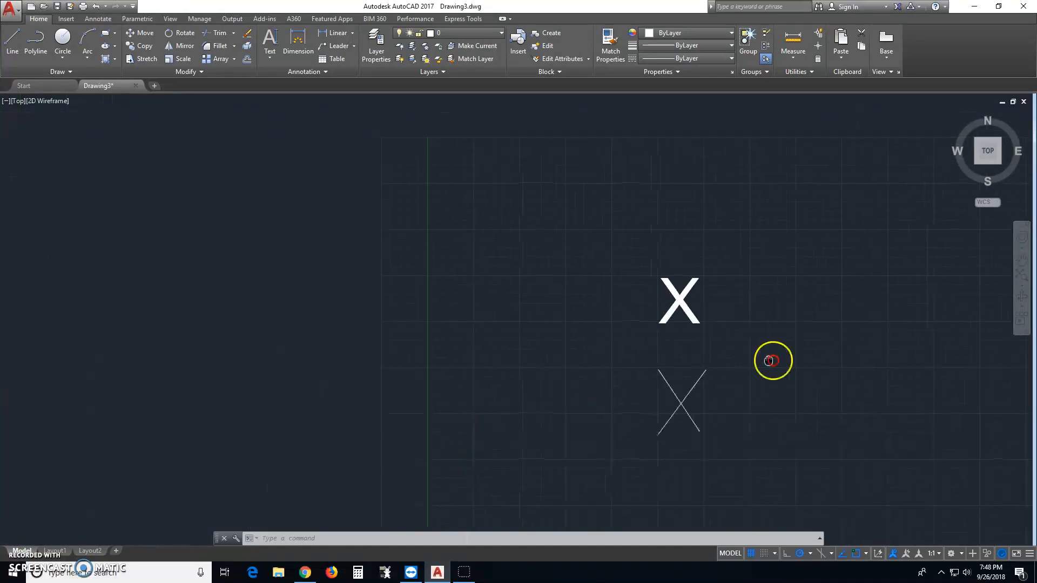
pyautogui.moveTo(322, 288); pyautogui.dragTo(134, 261, button='middle')
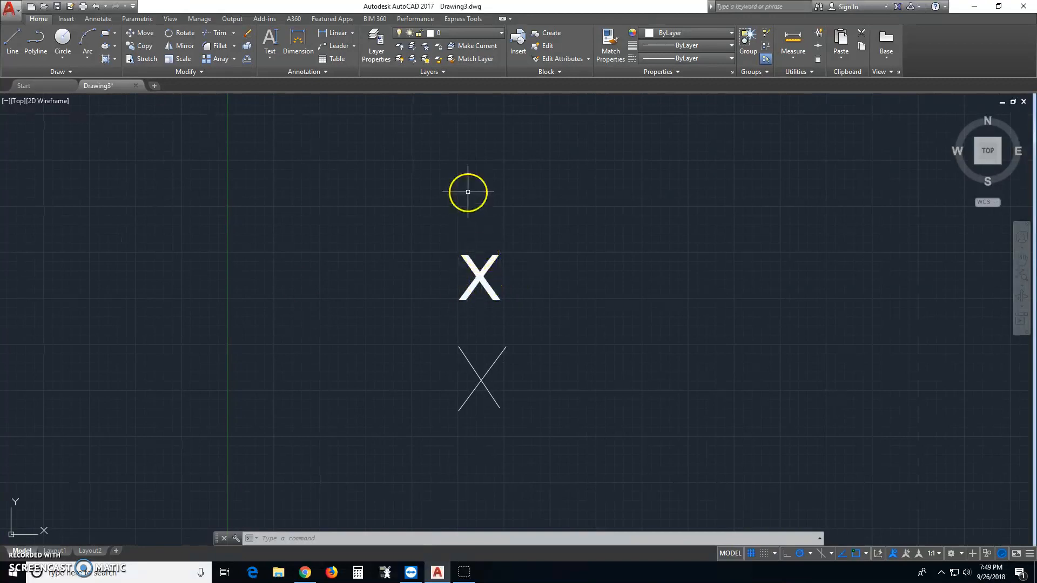
pyautogui.click(13, 39)
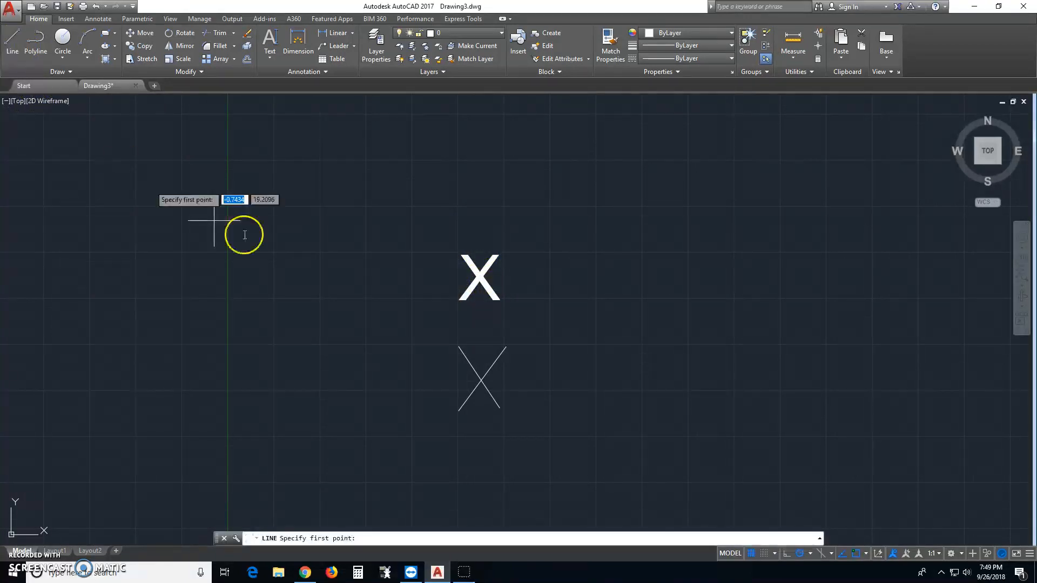
pyautogui.click(452, 277)
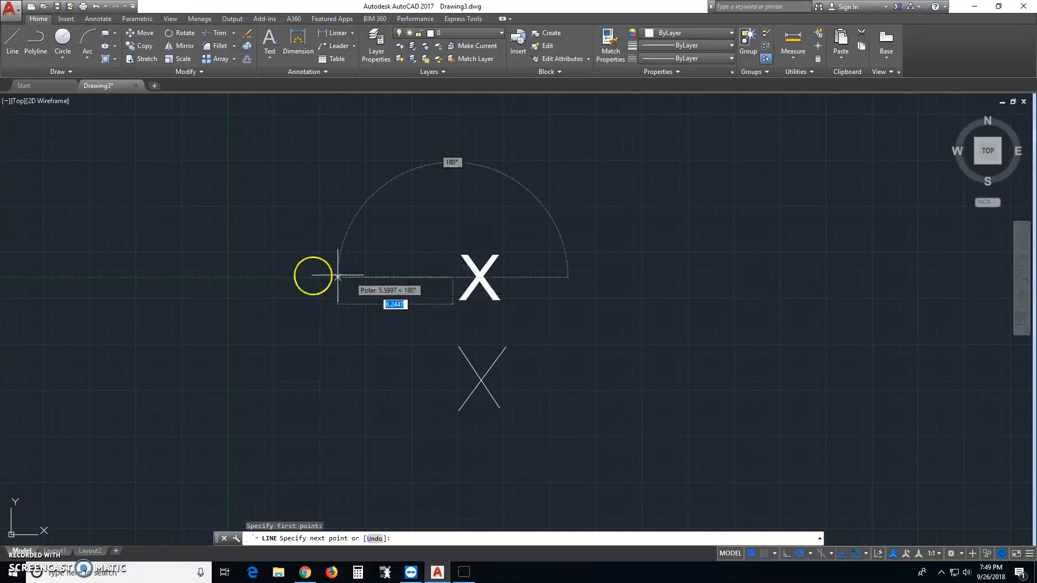
pyautogui.scroll(-1, 113, 277)
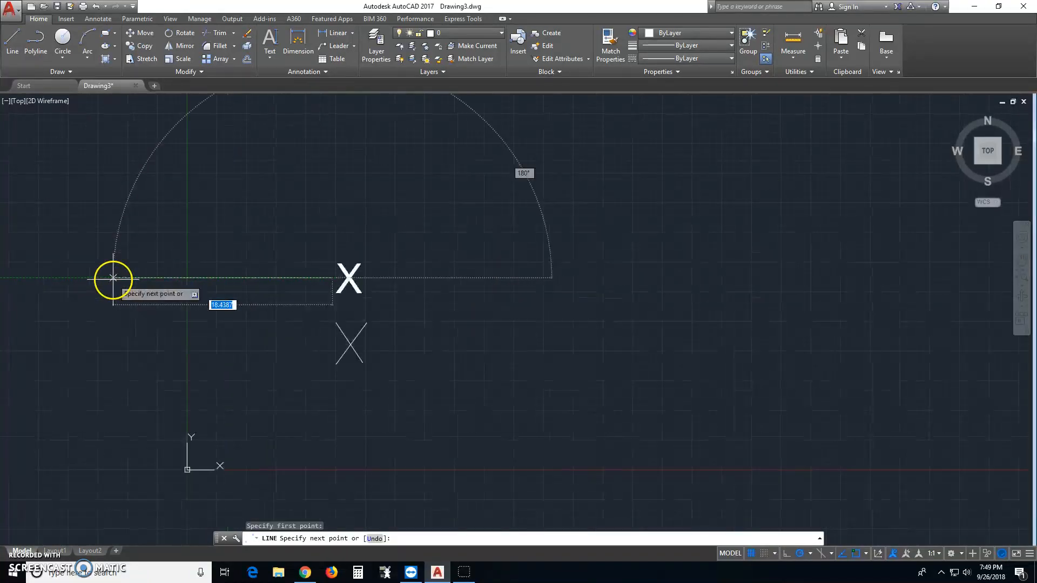
pyautogui.moveTo(111, 278); pyautogui.dragTo(222, 282, button='middle')
pyautogui.click(217, 282)
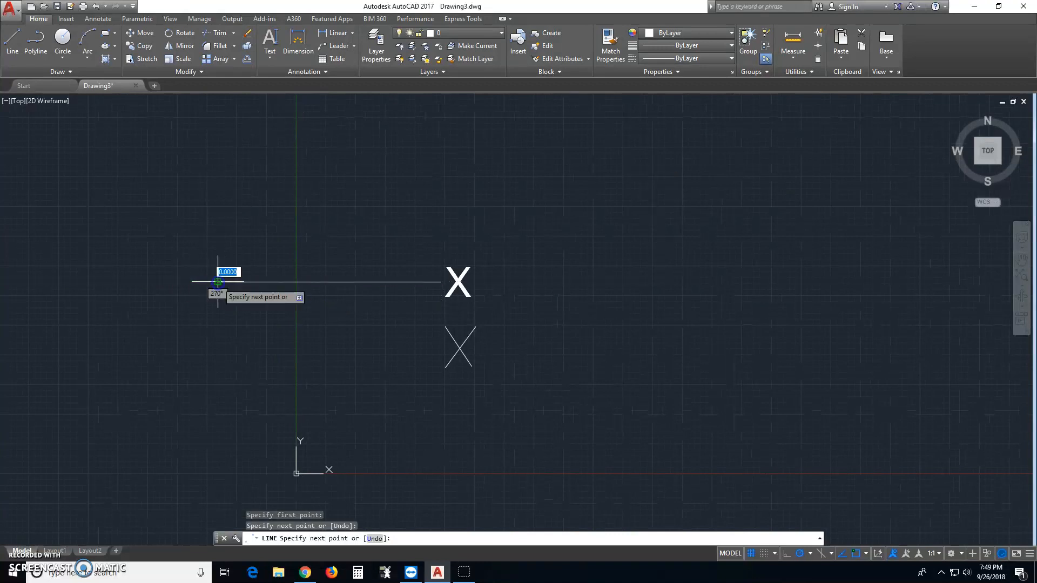
pyautogui.rightClick(218, 281)
pyautogui.click(249, 289)
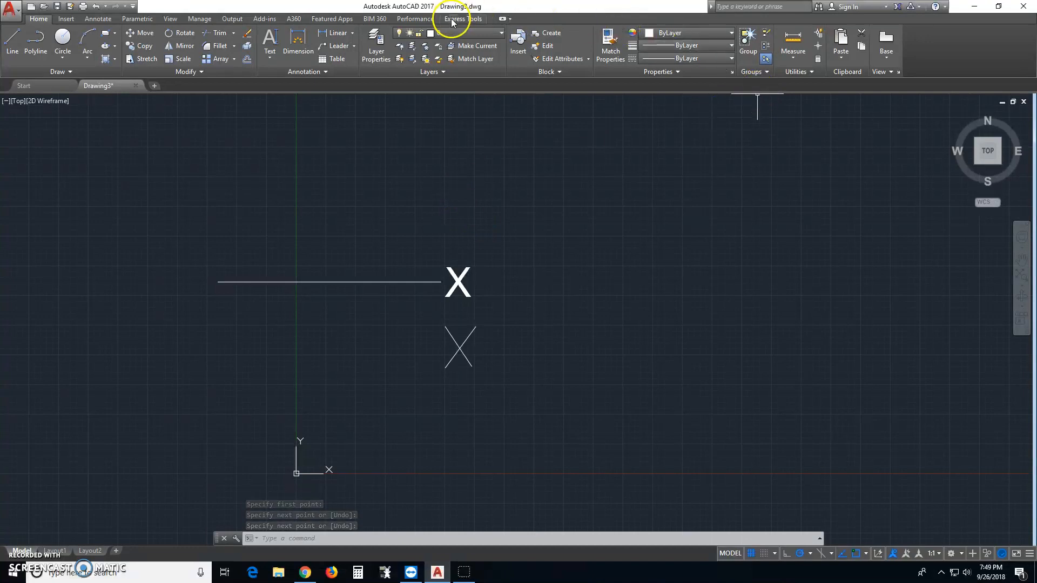
# - Start Make Linetype, save the linetype file as Fence3, and enter the name F3N and description F3Nd
pyautogui.click(453, 19)
pyautogui.click(616, 72)
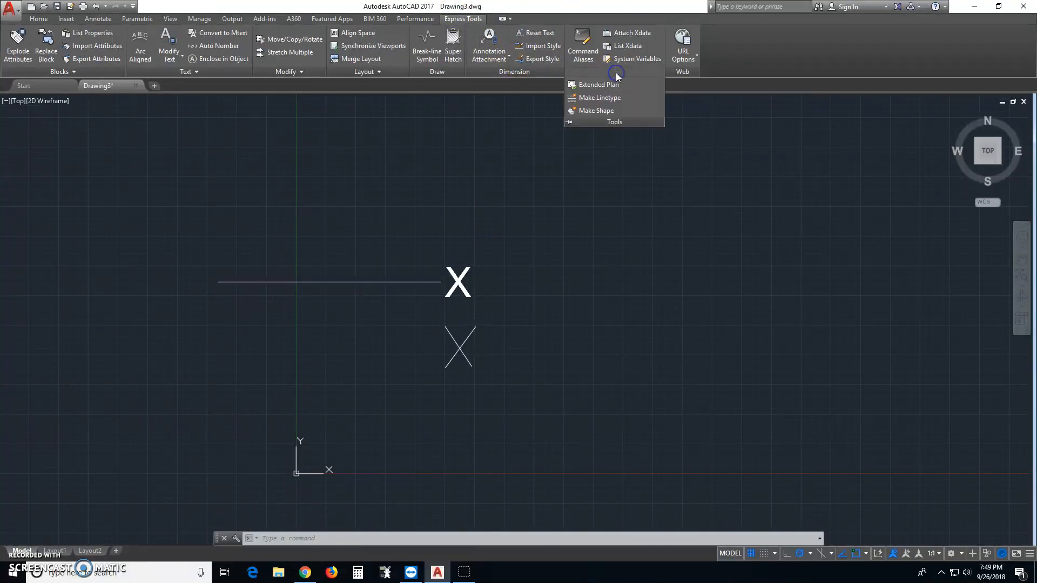
pyautogui.click(615, 99)
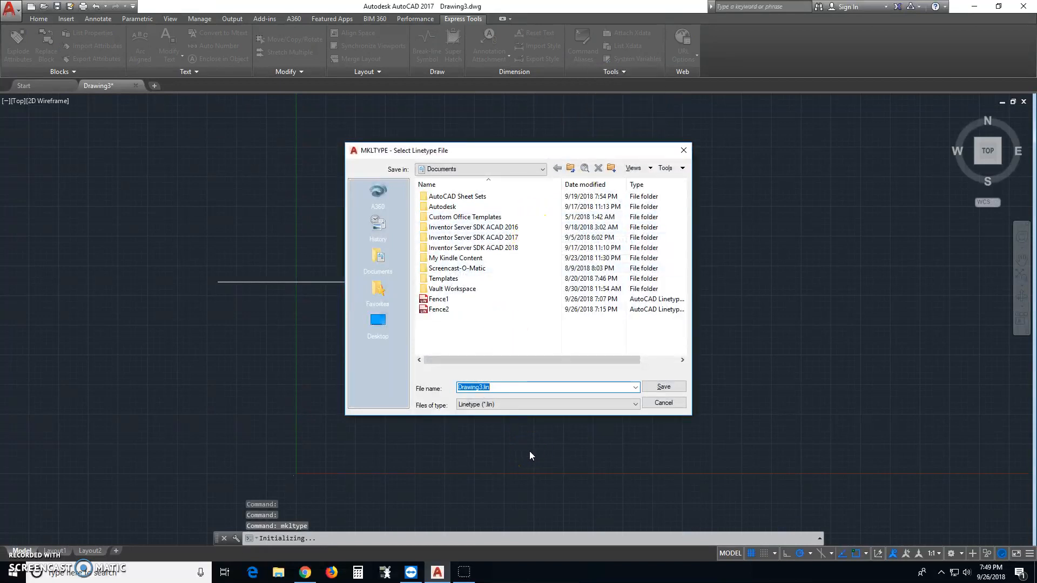
pyautogui.write('Fence3')
pyautogui.press('Return')
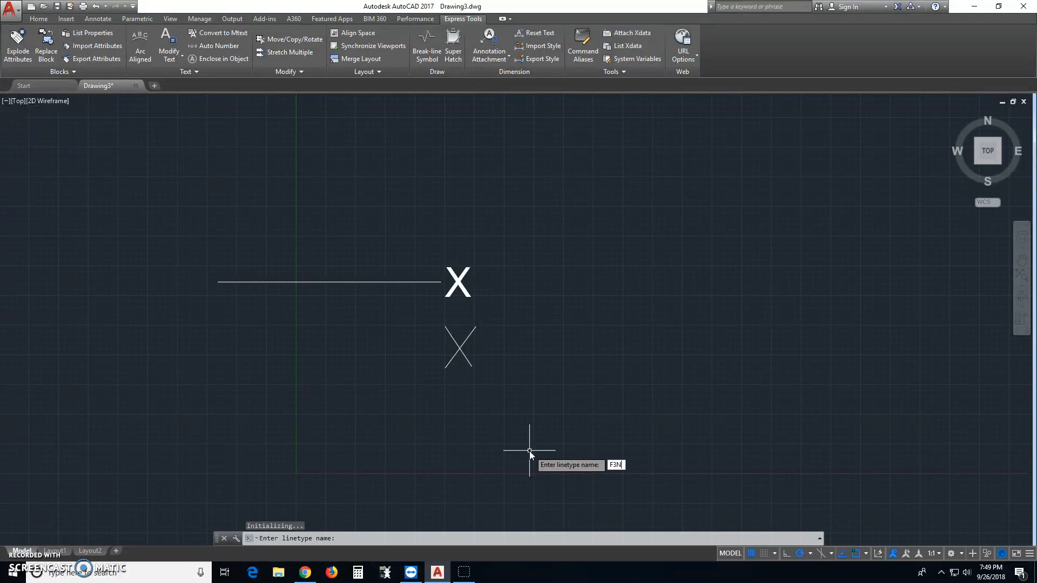
pyautogui.press('Return')
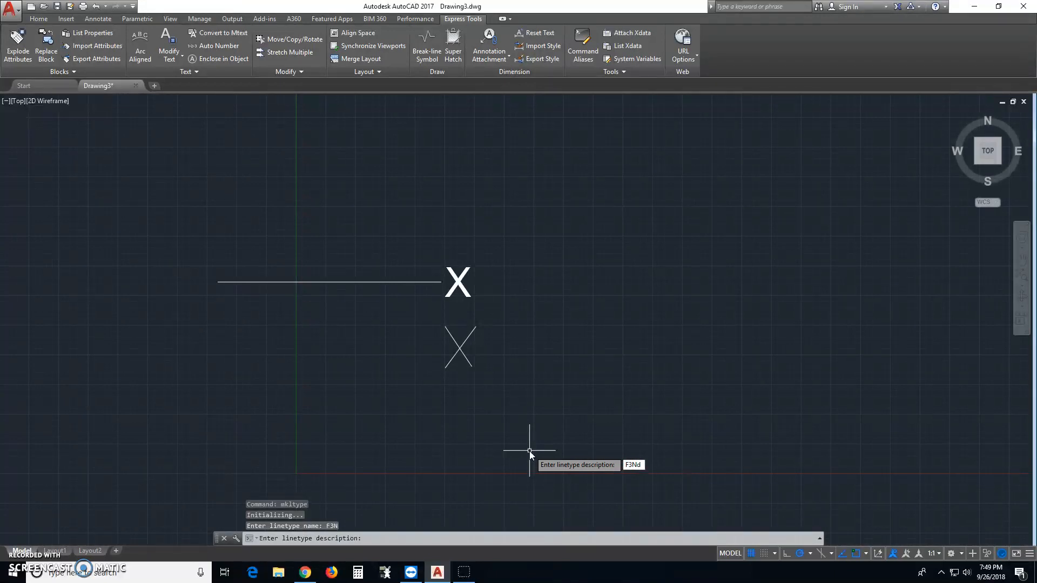
pyautogui.press('Return')
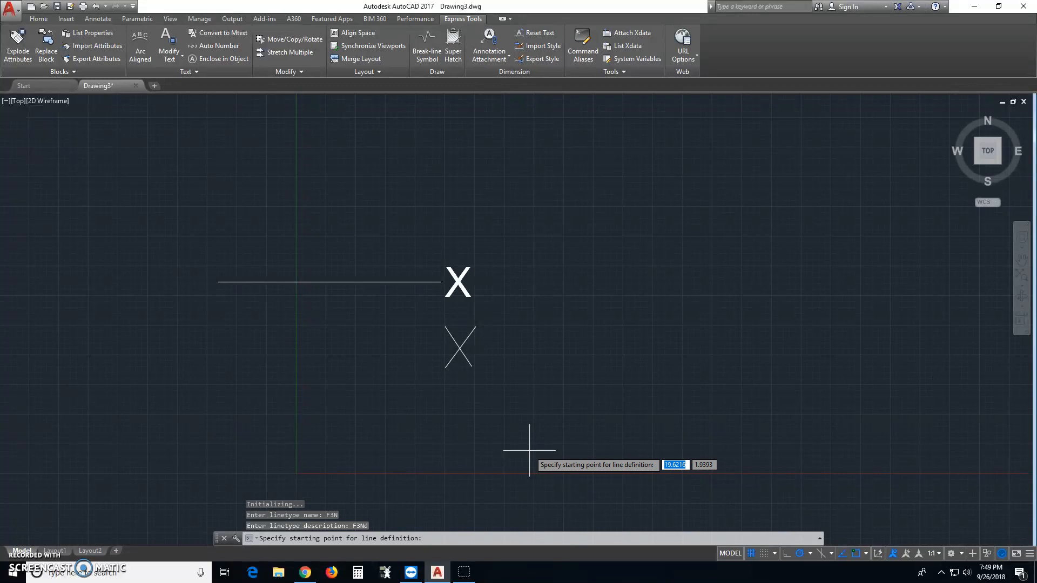
# - Define the linetype pattern from the horizontal line's left end to the text X's right edge, using the line and text as its objects
pyautogui.click(218, 281)
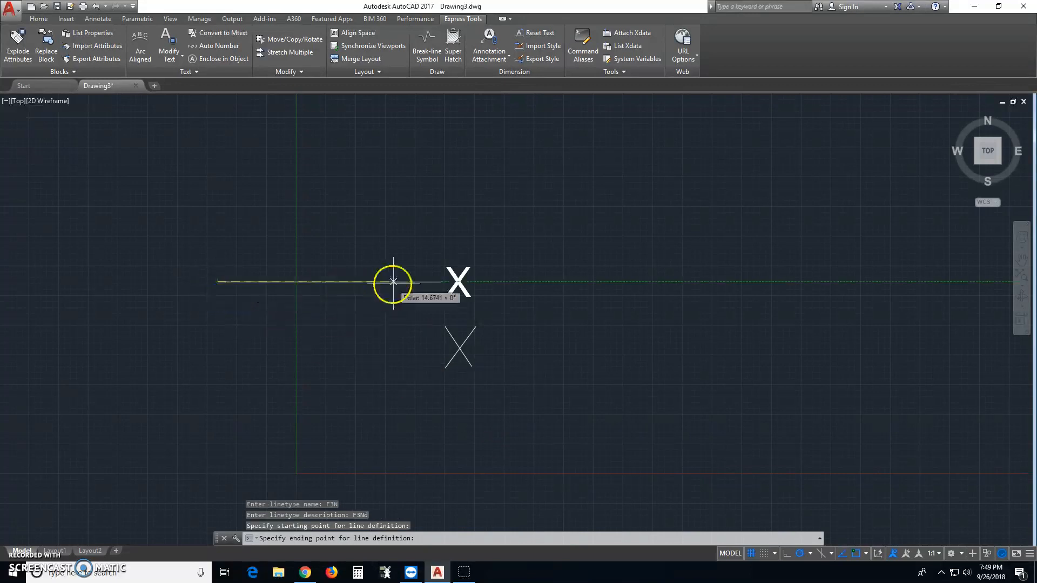
pyautogui.click(471, 281)
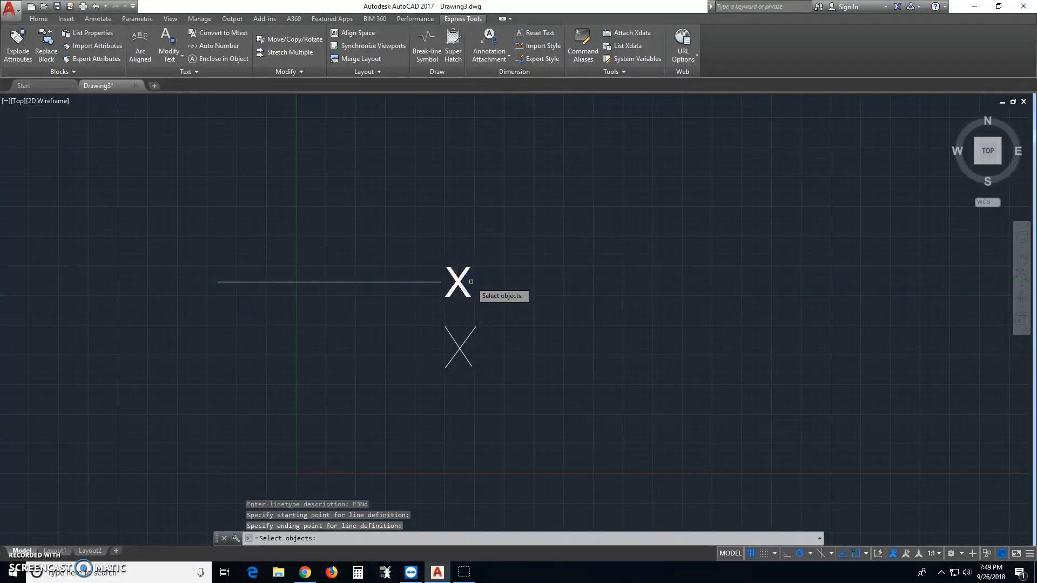
pyautogui.click(465, 281)
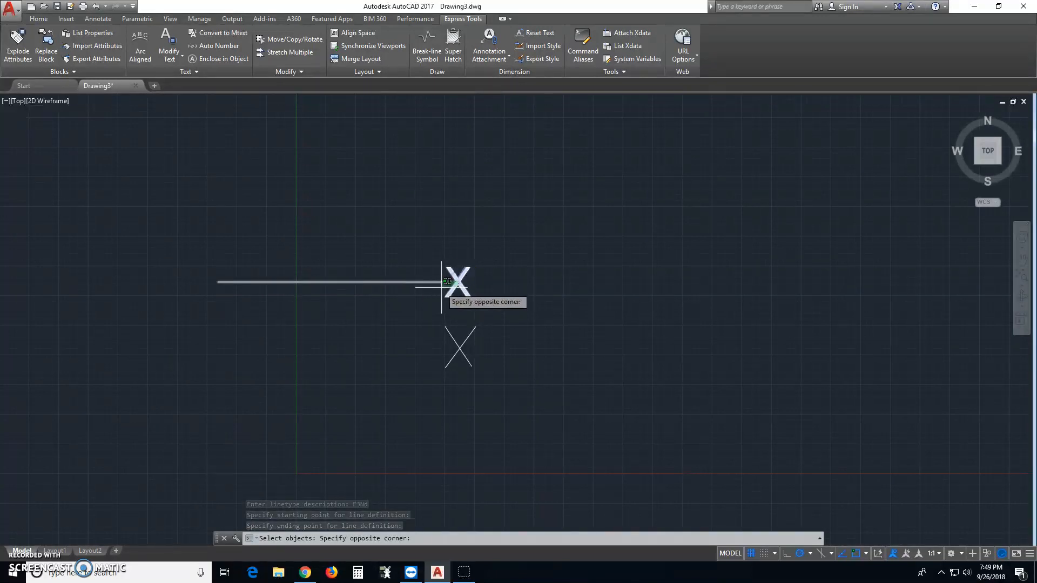
pyautogui.press('Escape')
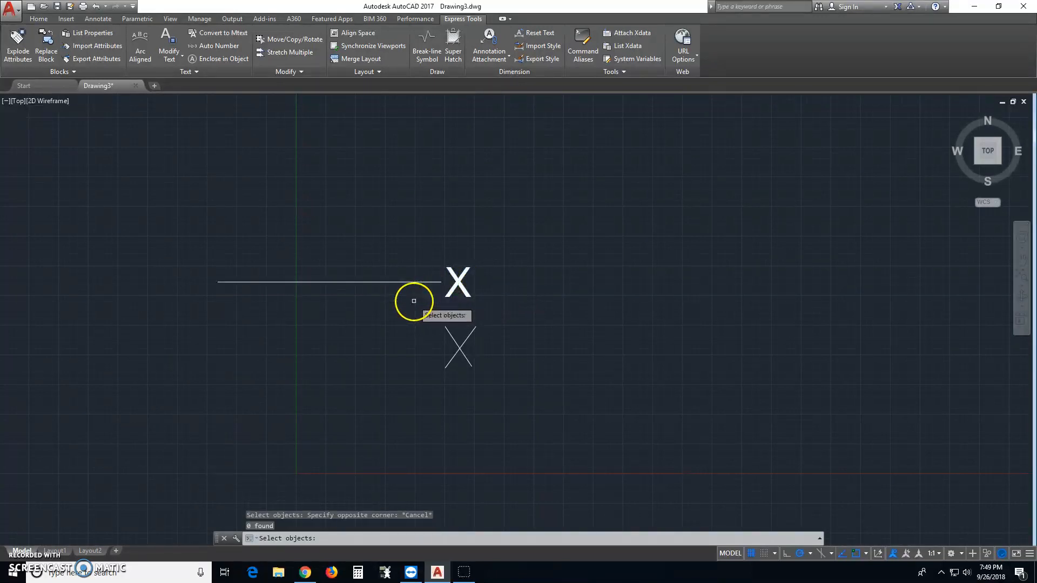
pyautogui.click(489, 257)
pyautogui.click(223, 301)
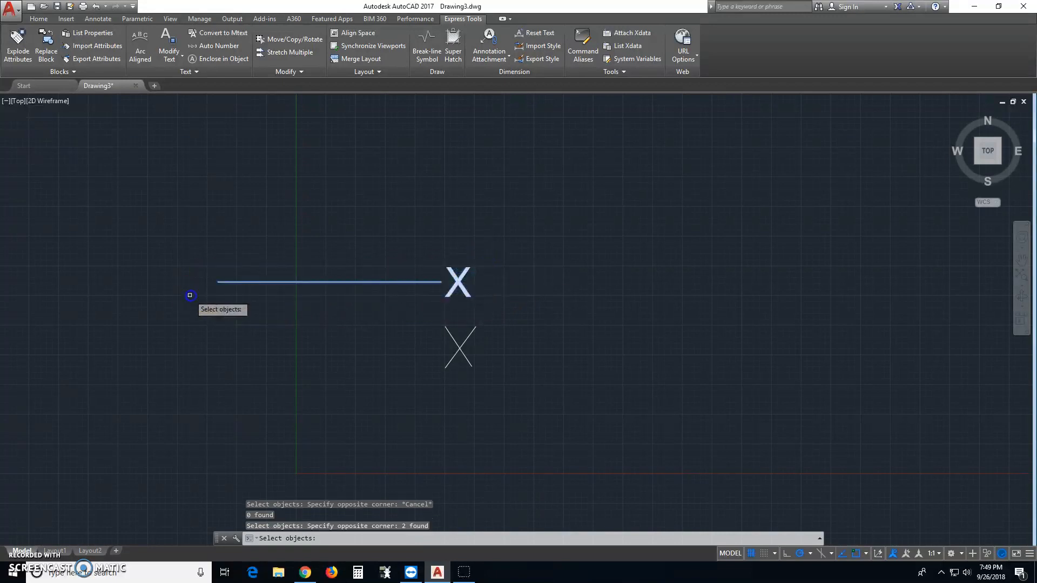
pyautogui.press('Return')
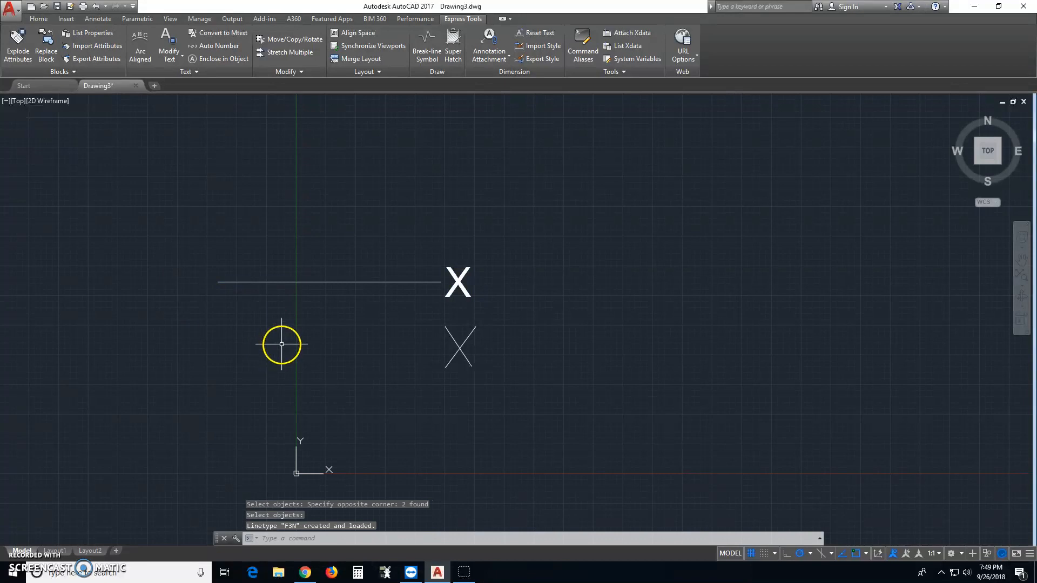
# - Set the current linetype to F3N for new objects
pyautogui.moveTo(282, 342); pyautogui.dragTo(333, 416, button='middle')
pyautogui.moveTo(278, 213); pyautogui.dragTo(299, 248, button='middle')
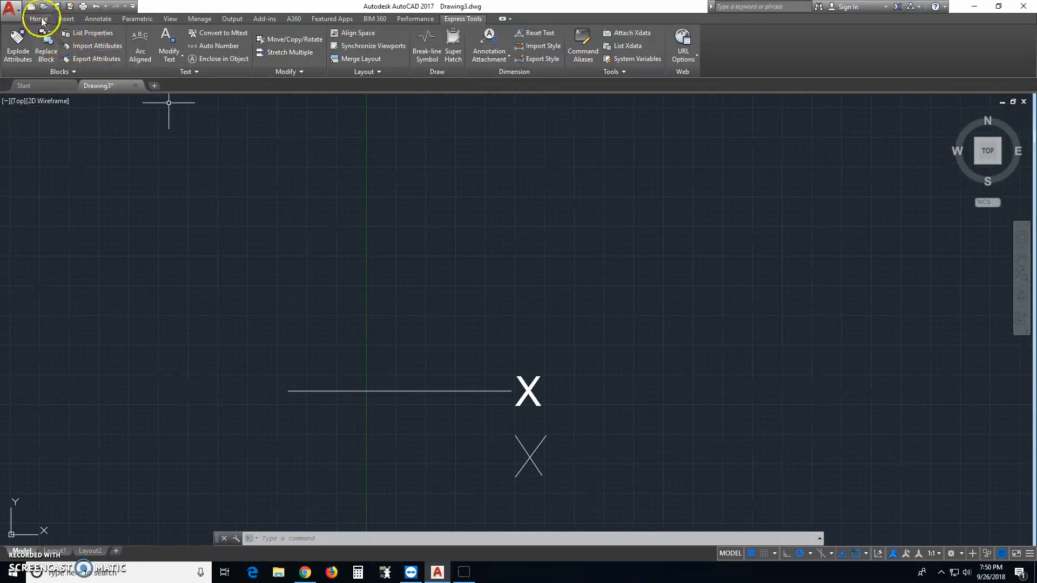
pyautogui.click(41, 20)
pyautogui.click(713, 58)
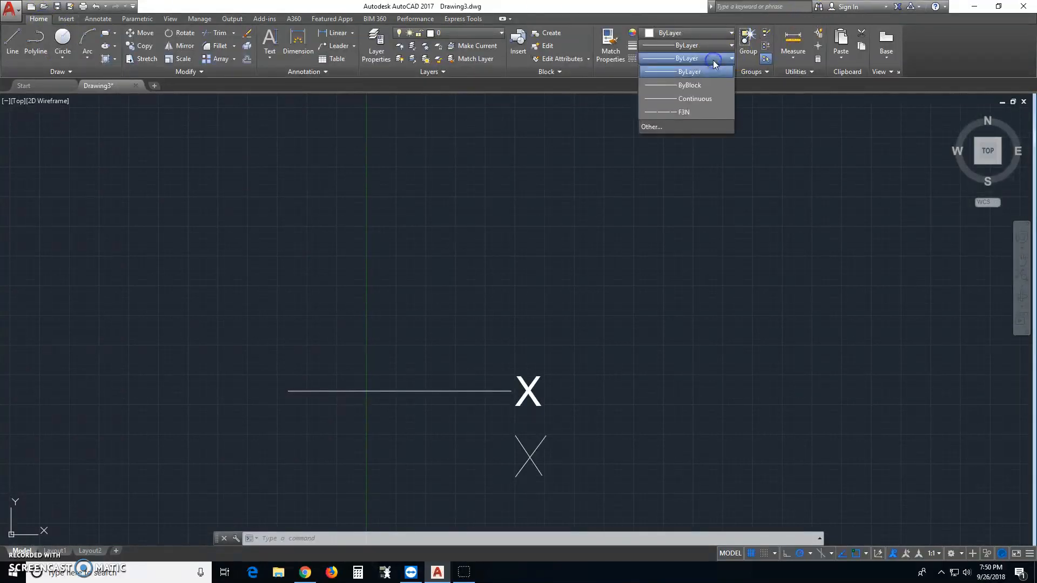
pyautogui.click(687, 112)
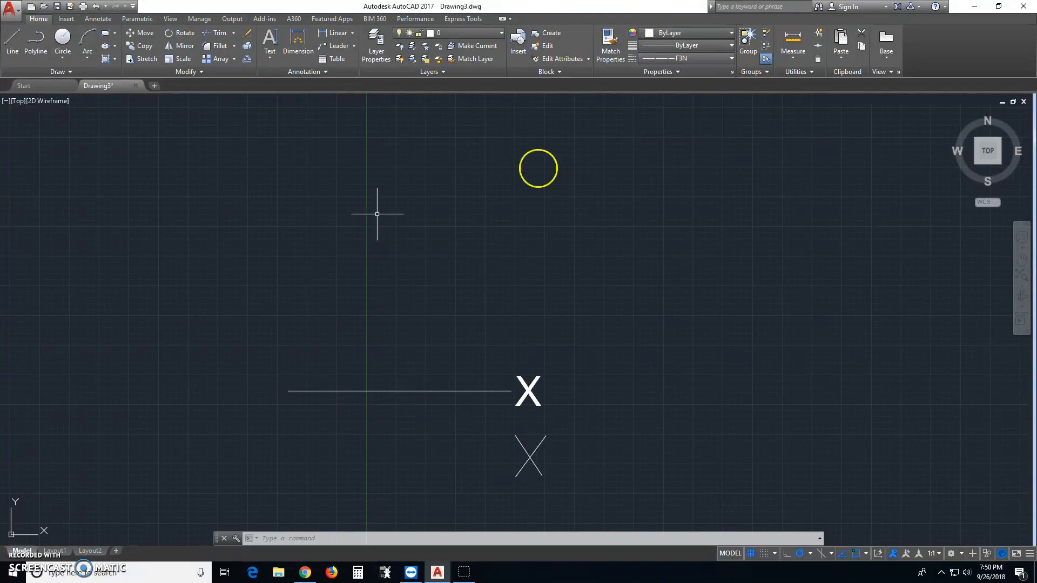
pyautogui.click(12, 43)
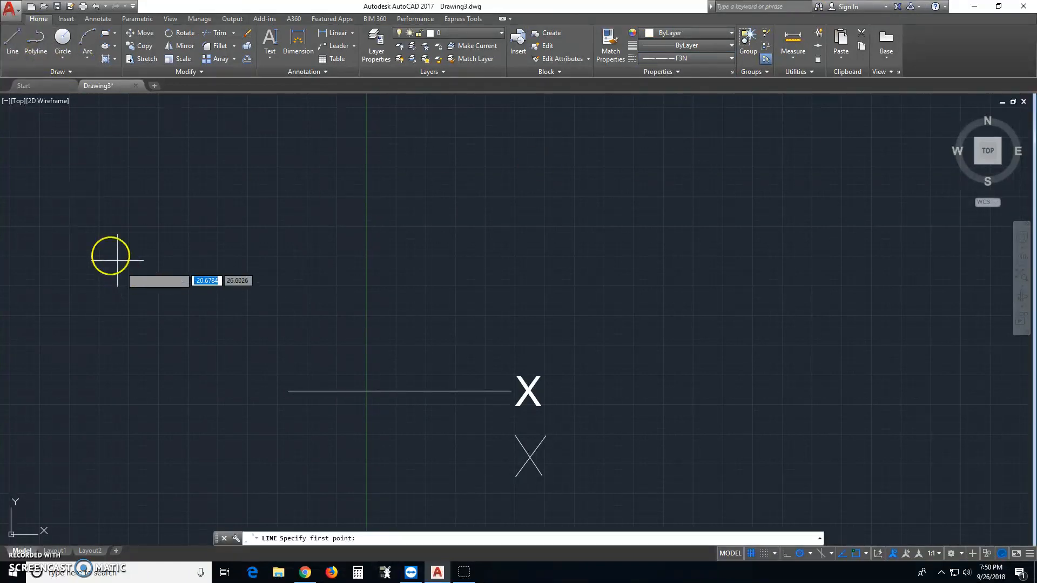
pyautogui.click(87, 240)
pyautogui.scroll(-2, 748, 241)
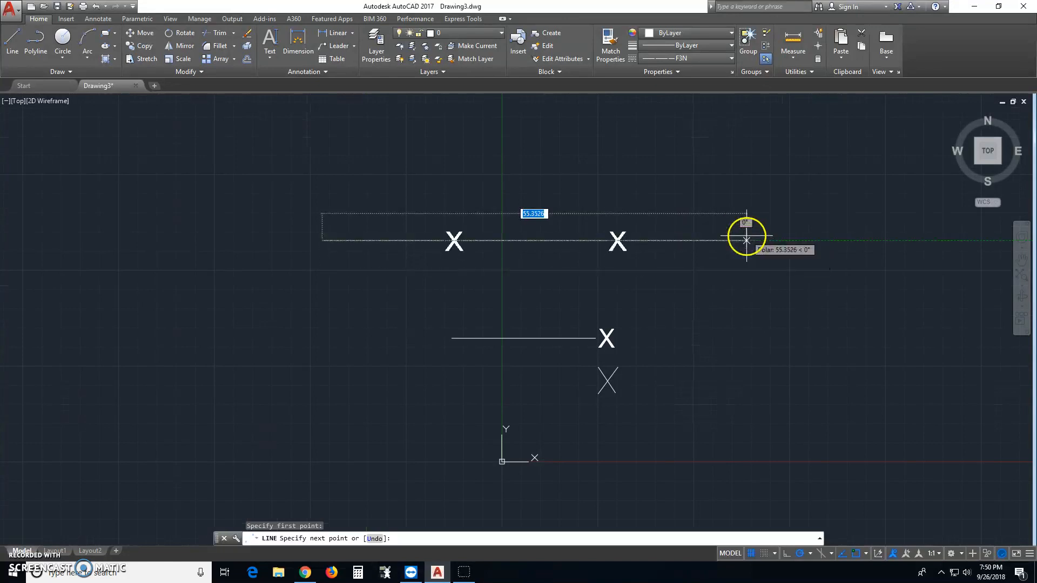
pyautogui.press('Escape')
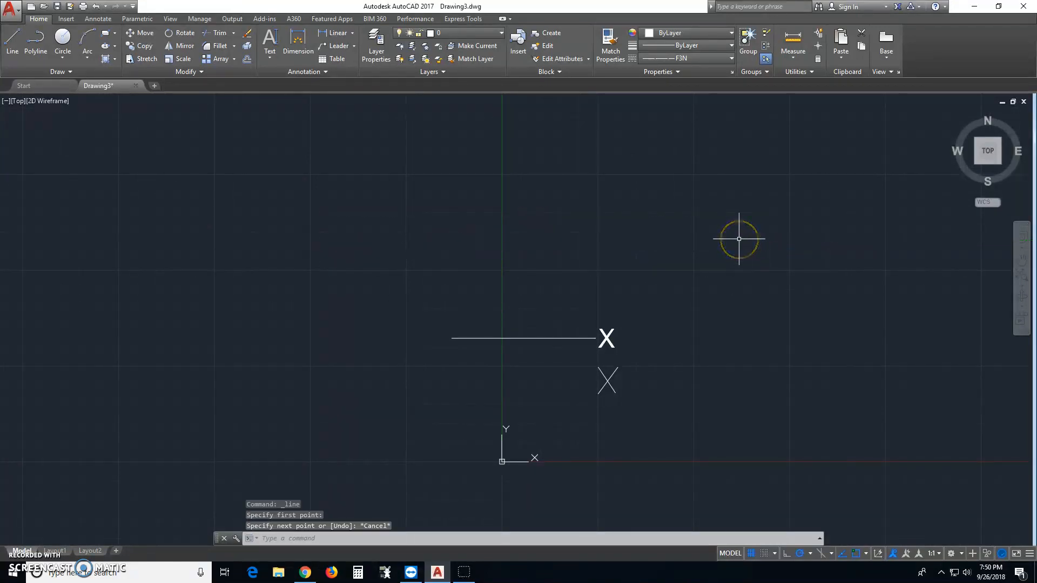
# - Draw a closed four-sided fence outline with lines around the existing horizontal line and X objects
pyautogui.write('z')
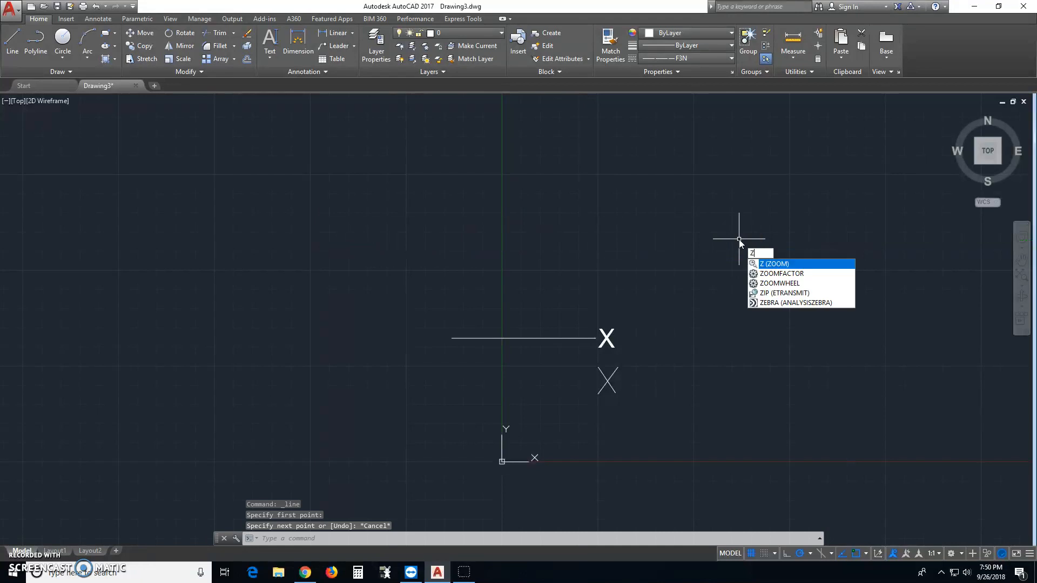
pyautogui.press('Return')
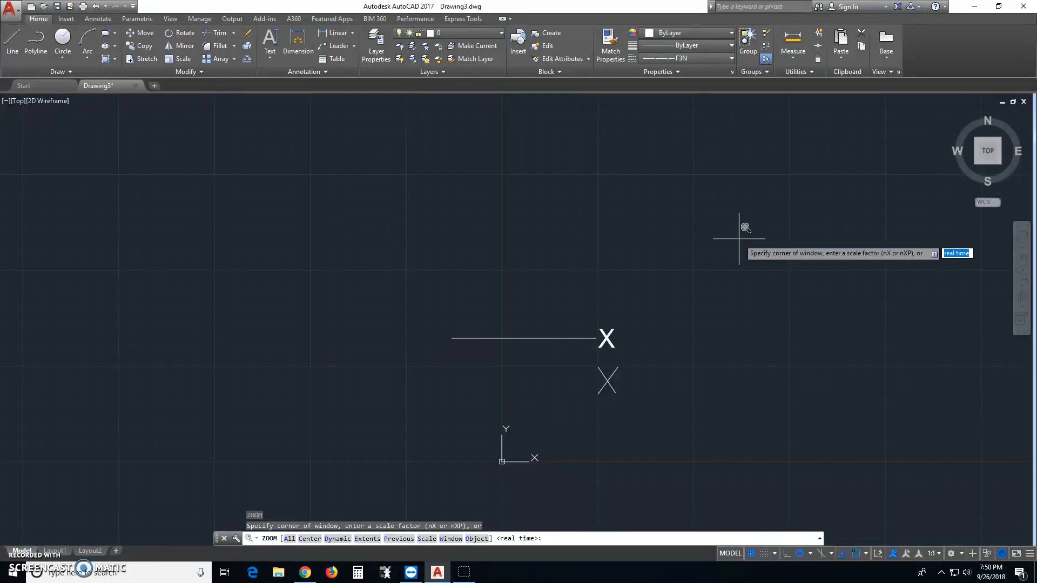
pyautogui.write('a')
pyautogui.press('Return')
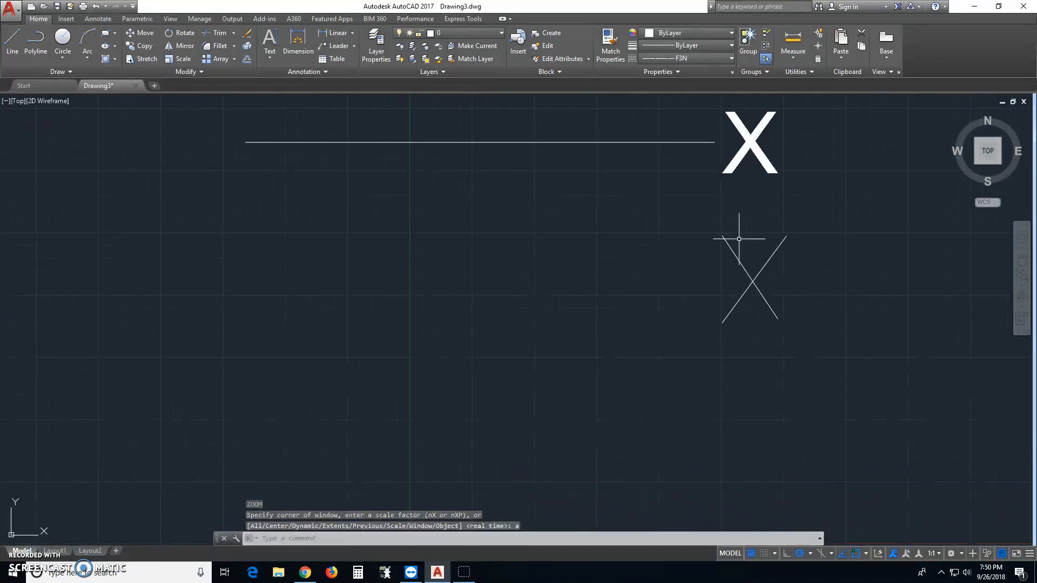
pyautogui.moveTo(724, 361); pyautogui.dragTo(300, 377, button='middle')
pyautogui.scroll(7, 290, 339)
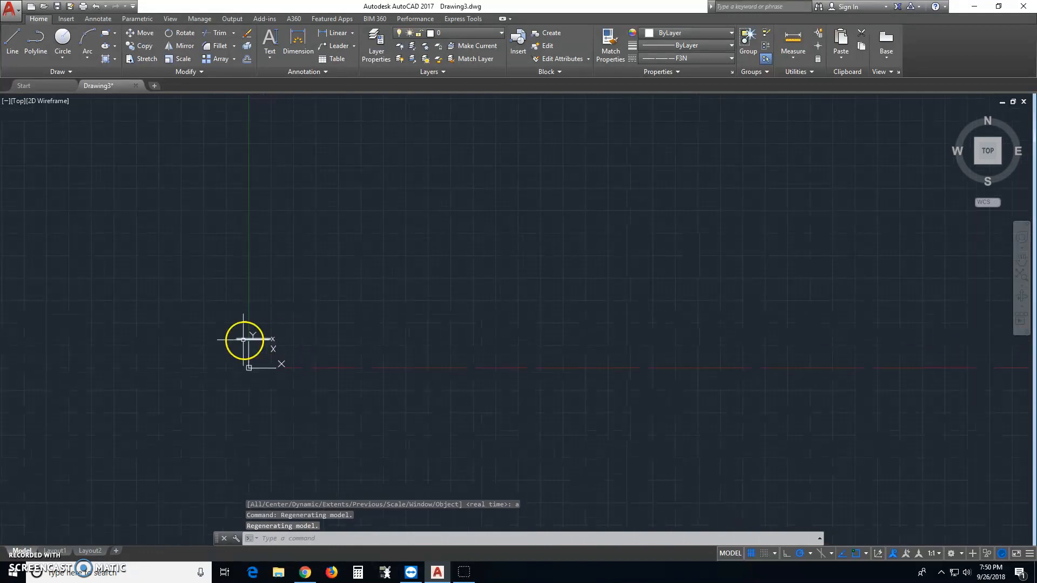
pyautogui.click(14, 42)
pyautogui.click(148, 188)
pyautogui.click(716, 188)
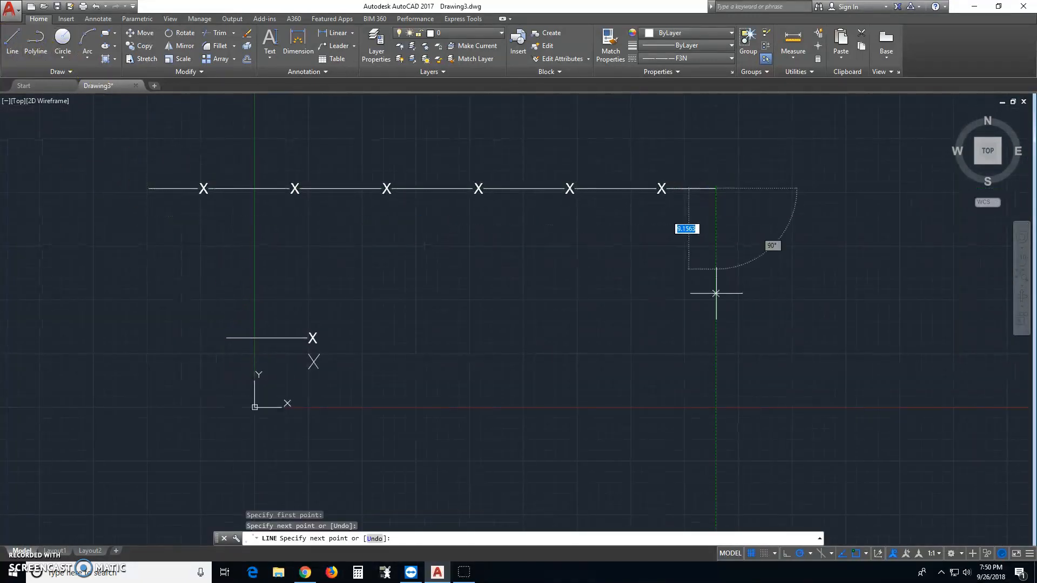
pyautogui.click(715, 496)
pyautogui.click(151, 495)
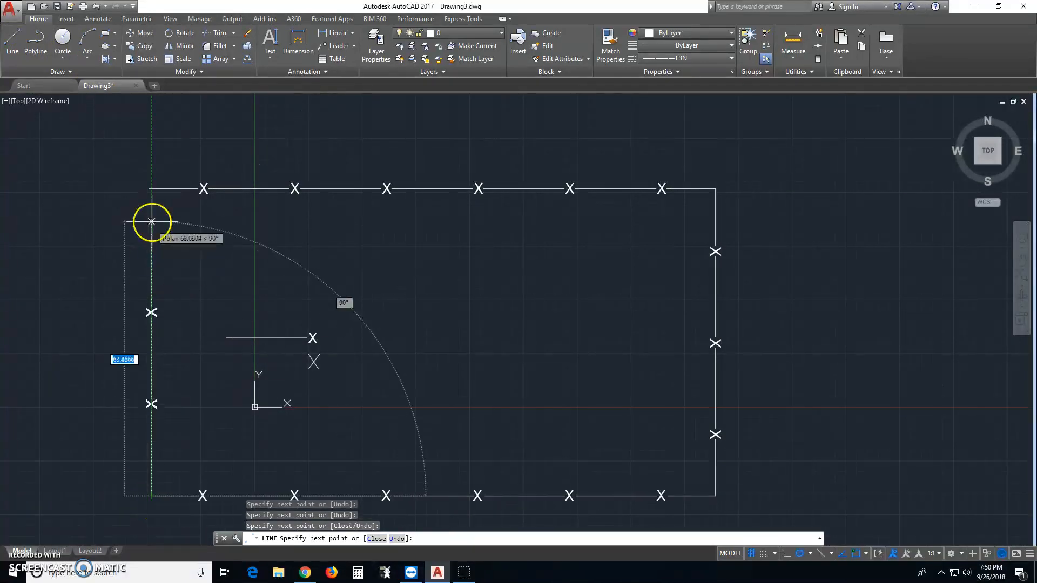
pyautogui.click(149, 188)
pyautogui.rightClick(150, 188)
pyautogui.click(151, 193)
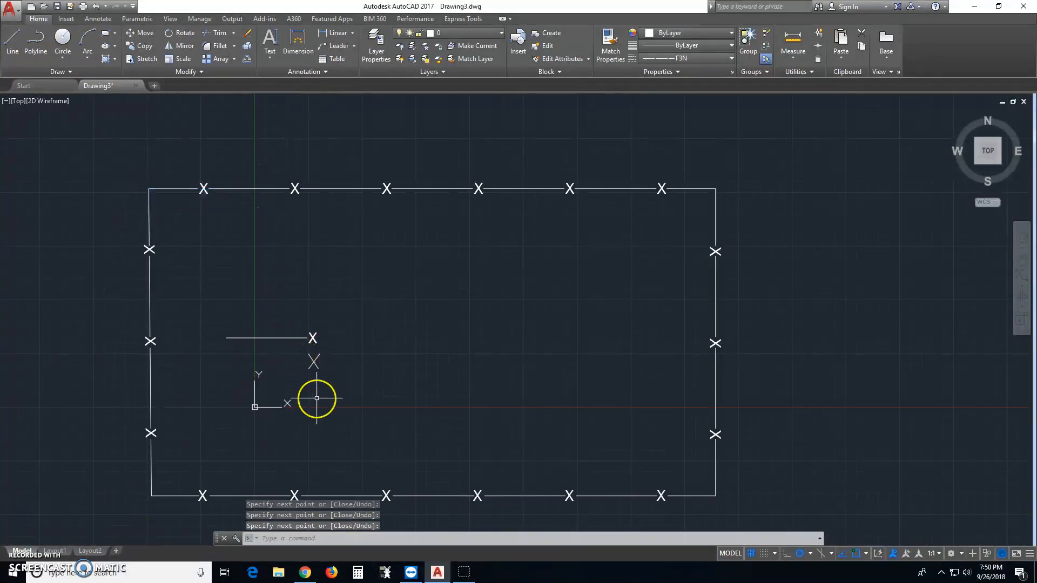
# - Turn on snap mode and draw a short diagonal line, descending to the right, in the empty area right of the fence outline
pyautogui.scroll(-2, 316, 398)
pyautogui.scroll(4, 308, 389)
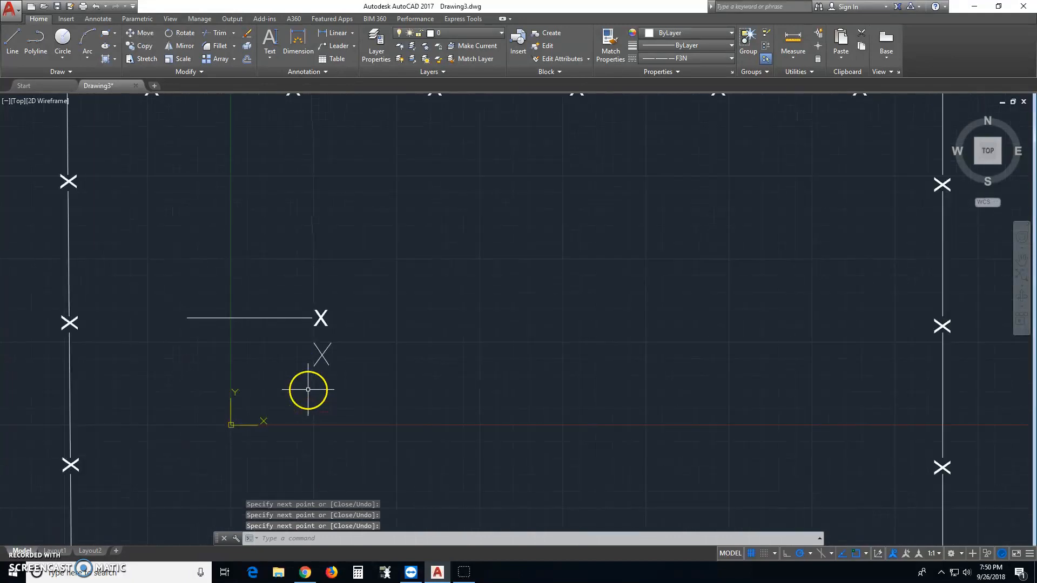
pyautogui.scroll(2, 323, 372)
pyautogui.scroll(-4, 324, 360)
pyautogui.scroll(2, 354, 393)
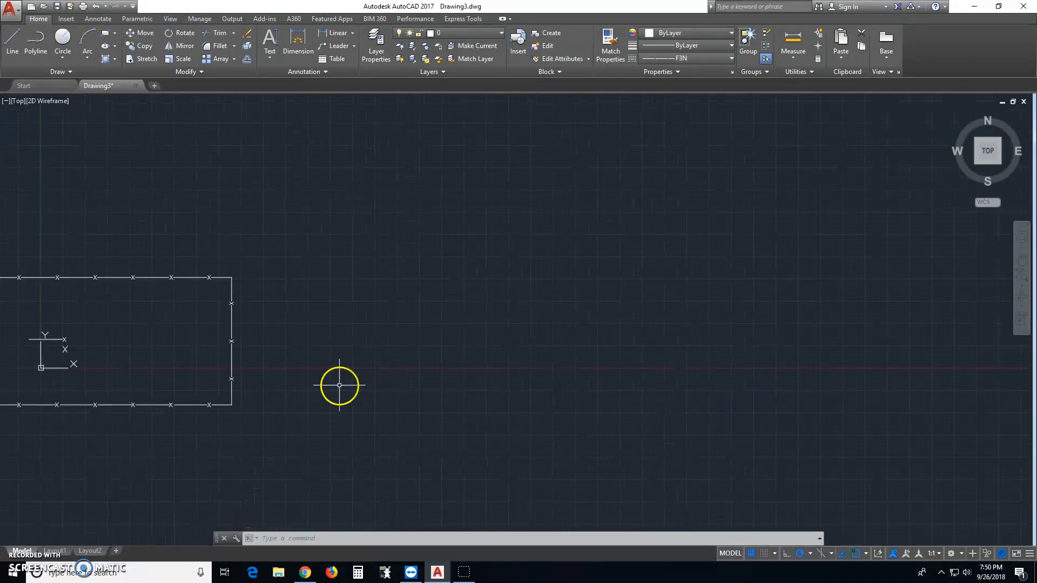
pyautogui.moveTo(339, 385); pyautogui.dragTo(142, 389, button='middle')
pyautogui.moveTo(288, 390); pyautogui.dragTo(202, 391, button='middle')
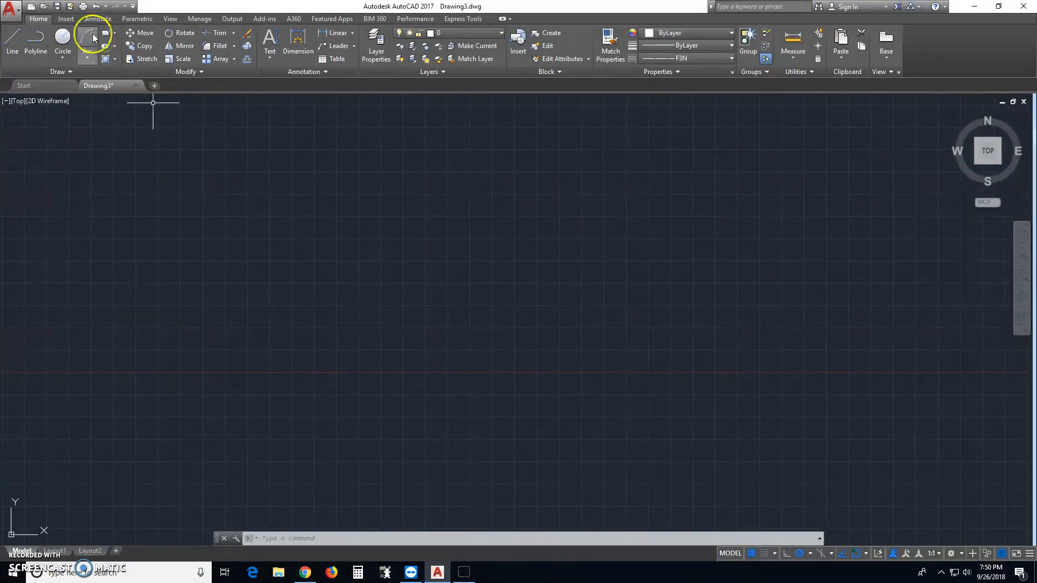
pyautogui.click(12, 38)
pyautogui.click(763, 554)
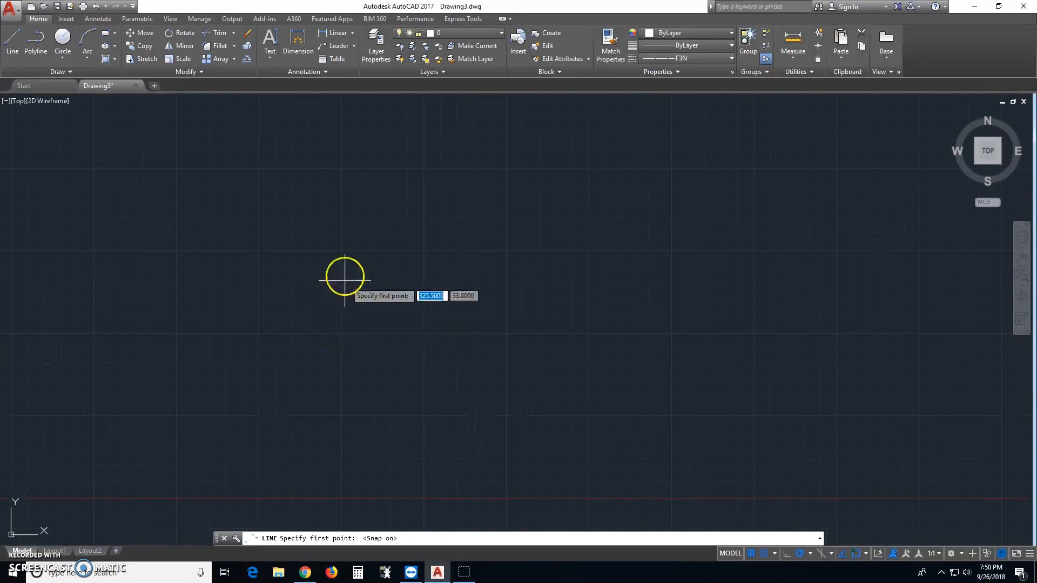
pyautogui.click(332, 243)
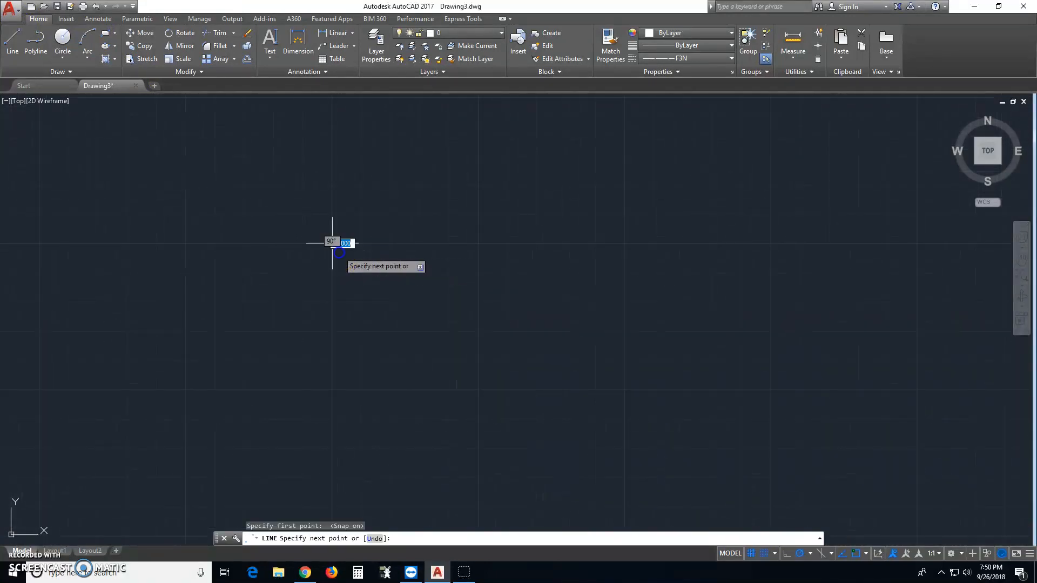
pyautogui.rightClick(358, 269)
pyautogui.click(389, 279)
# - Draw a second diagonal line of the same size across the first one, descending to the left, forming an X
pyautogui.rightClick(378, 247)
pyautogui.click(390, 255)
pyautogui.click(361, 250)
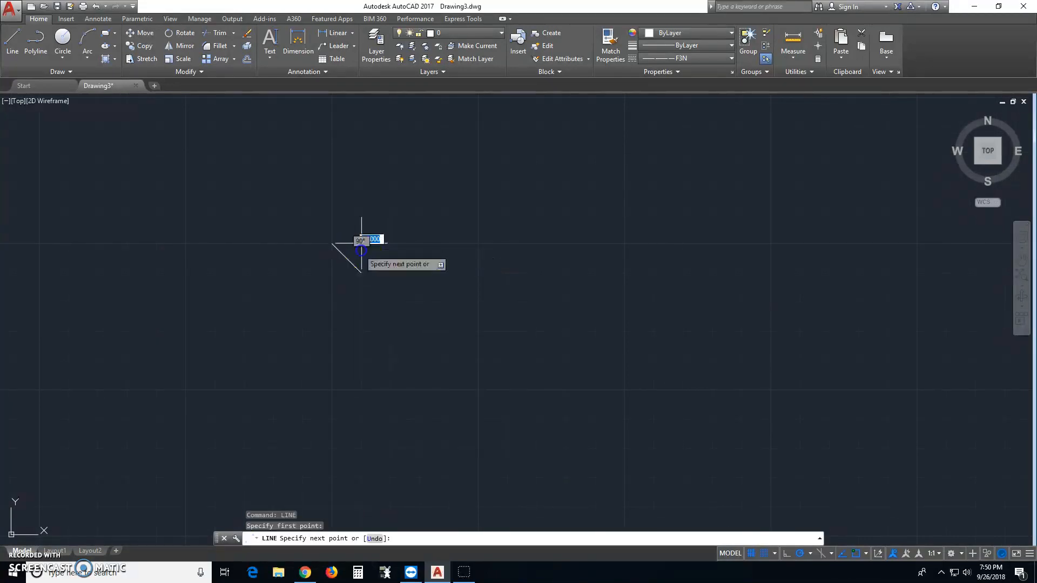
pyautogui.click(332, 273)
pyautogui.rightClick(333, 270)
pyautogui.click(351, 276)
# - Start Make Shape, save the shape file as Shape2, name the shape Shp2, and accept the default resolution of 128
pyautogui.scroll(-2, 360, 294)
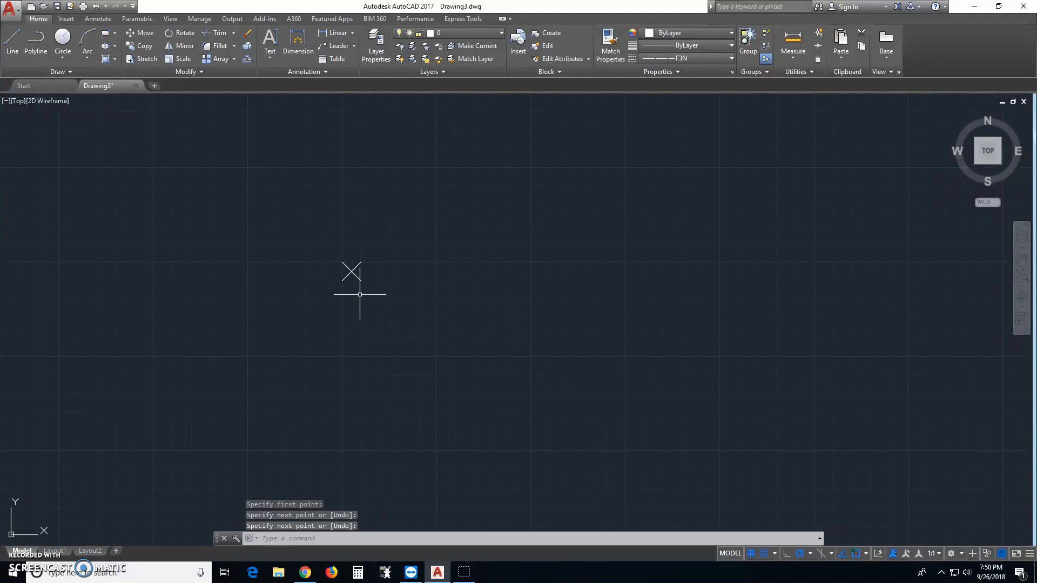
pyautogui.moveTo(360, 301)
pyautogui.mouseDown(button='middle')
pyautogui.moveTo(418, 305)
pyautogui.moveTo(395, 325)
pyautogui.mouseUp(button='middle')
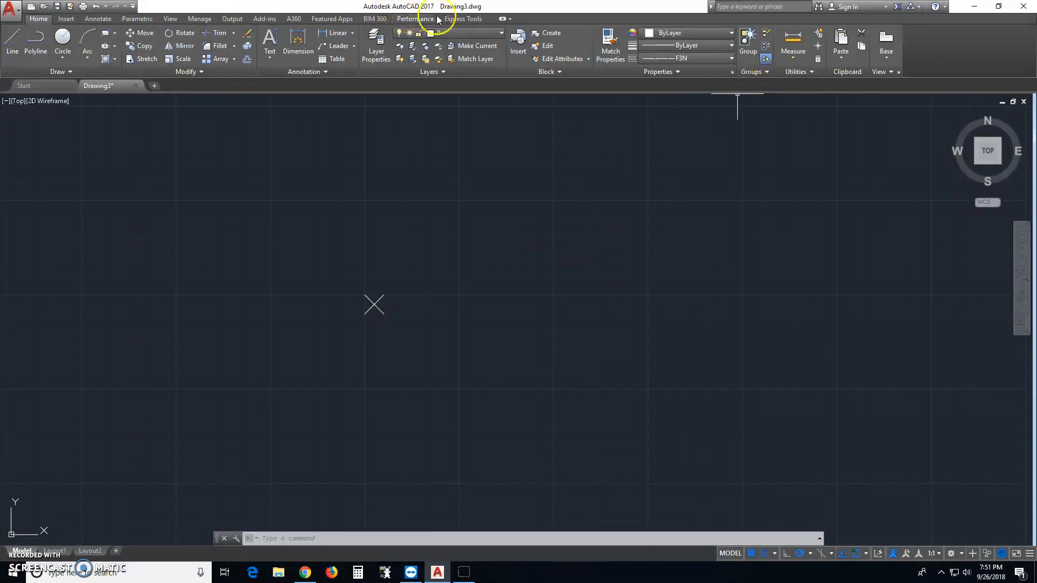
pyautogui.click(465, 20)
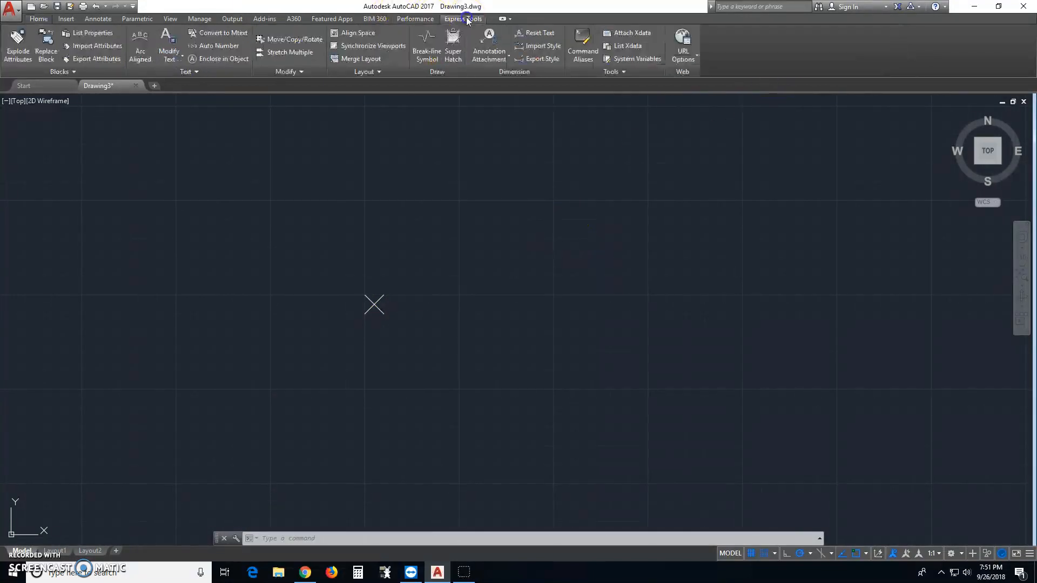
pyautogui.click(621, 71)
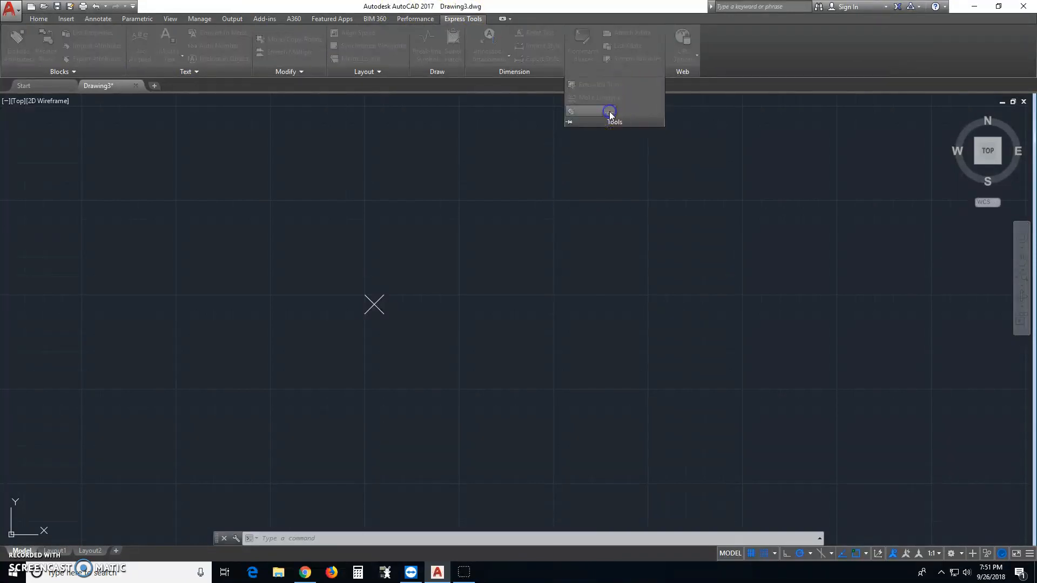
pyautogui.click(609, 111)
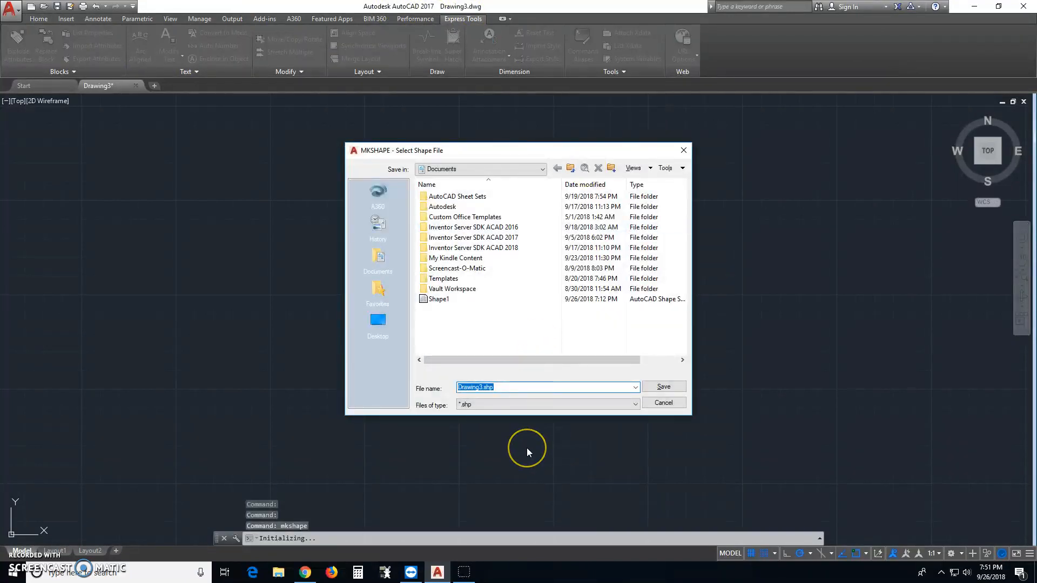
pyautogui.write('Shape2')
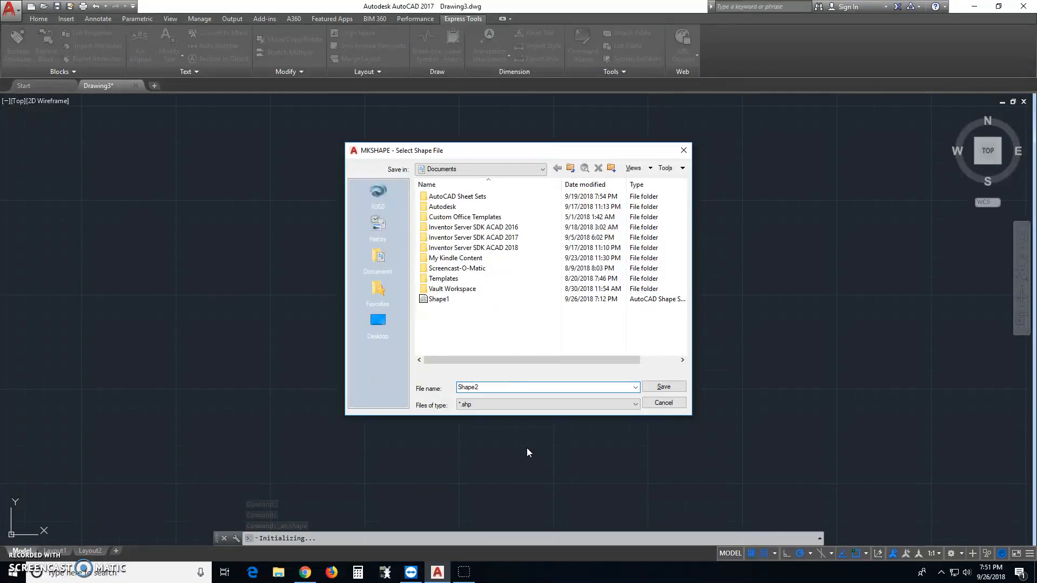
pyautogui.press('Return')
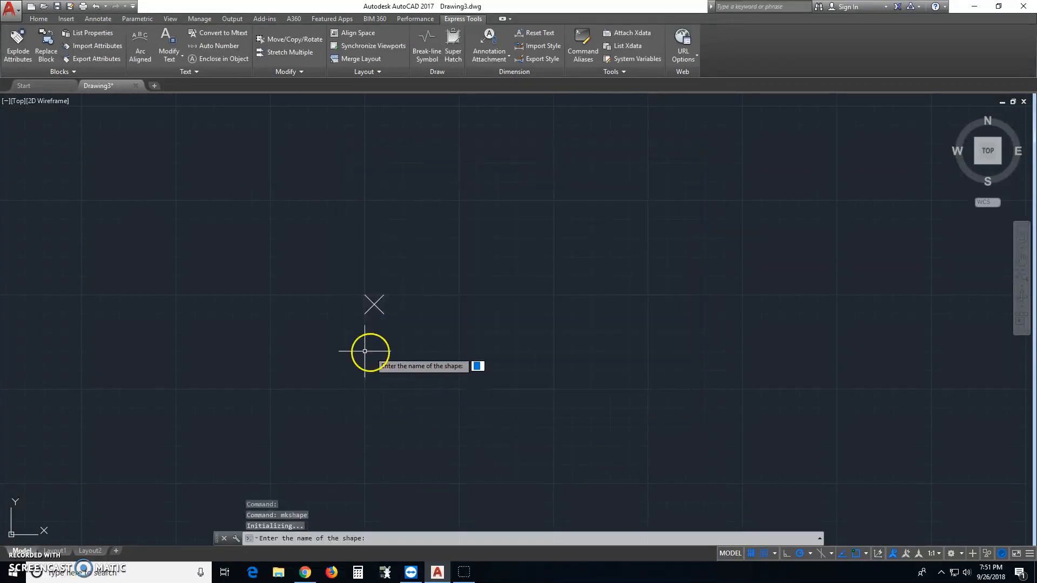
pyautogui.write('Shp2')
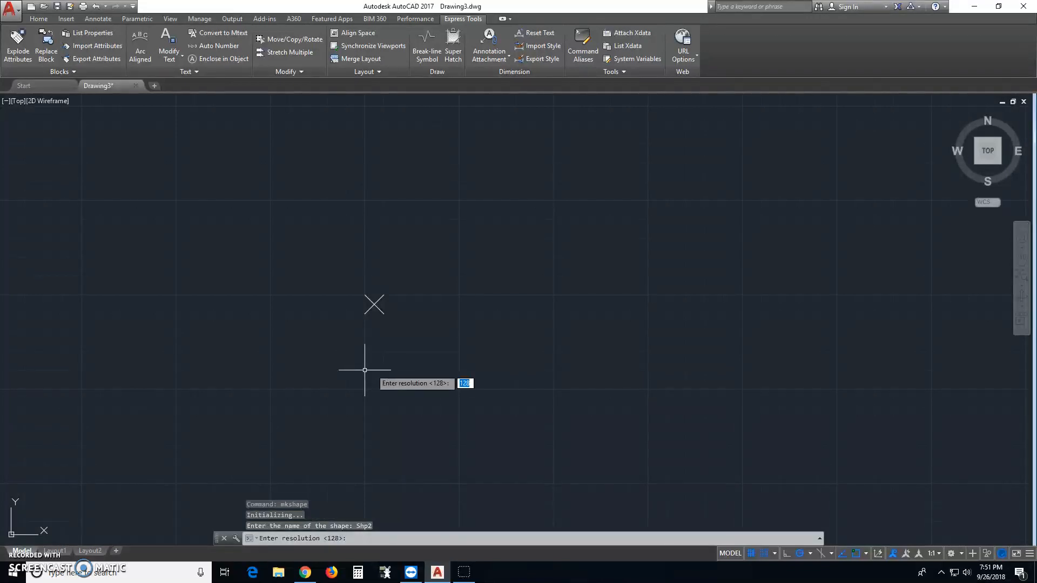
pyautogui.press('Return')
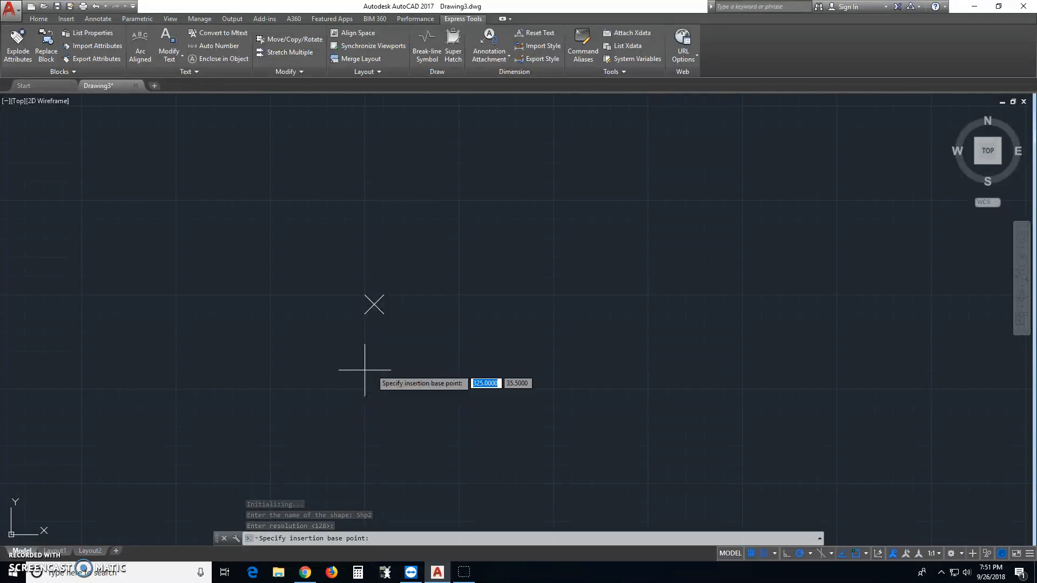
# - Turn off snap mode and define the shape from the two crossing lines, using their intersection as the insertion base point
pyautogui.scroll(3, 381, 327)
pyautogui.click(763, 554)
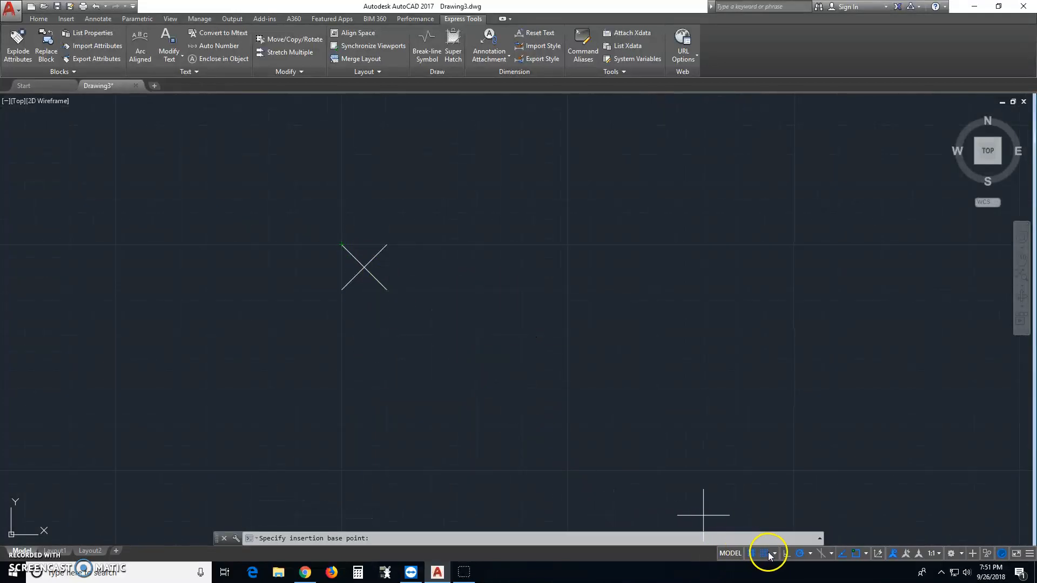
pyautogui.click(365, 267)
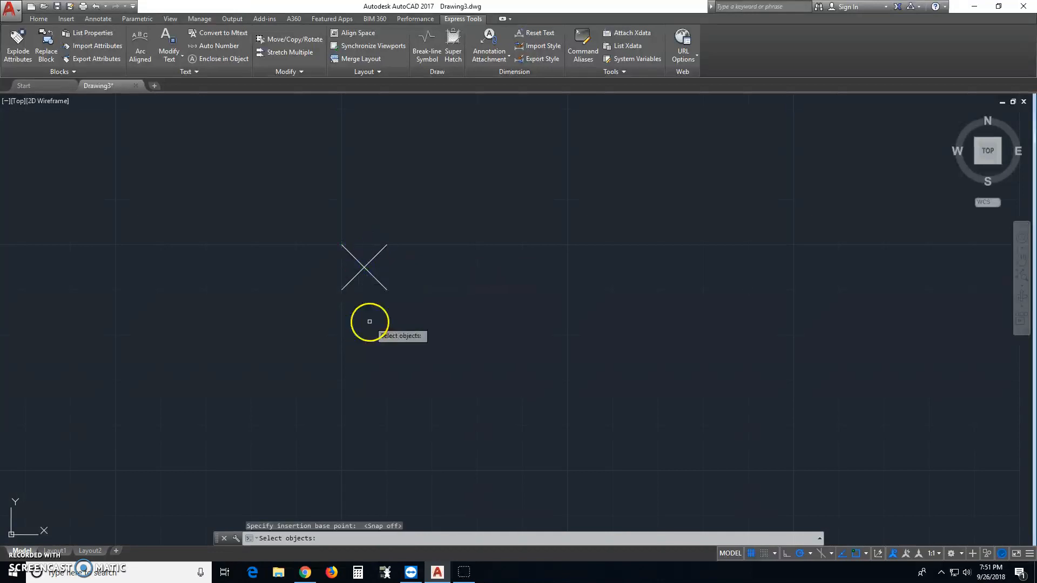
pyautogui.click(398, 238)
pyautogui.click(318, 305)
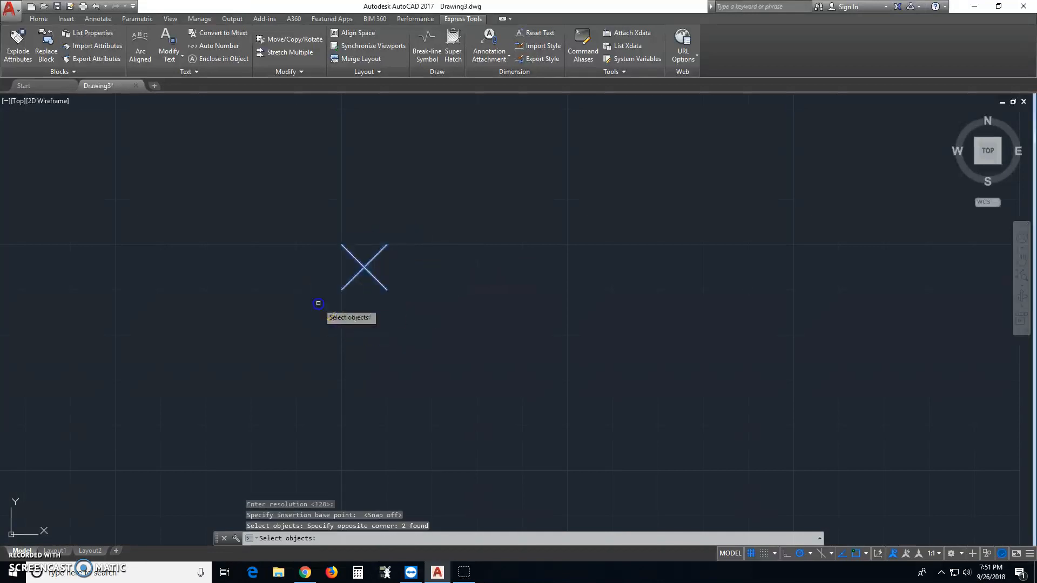
pyautogui.press('Return')
# - List all available shapes with the SHAPE command
pyautogui.moveTo(345, 283); pyautogui.dragTo(371, 432, button='middle')
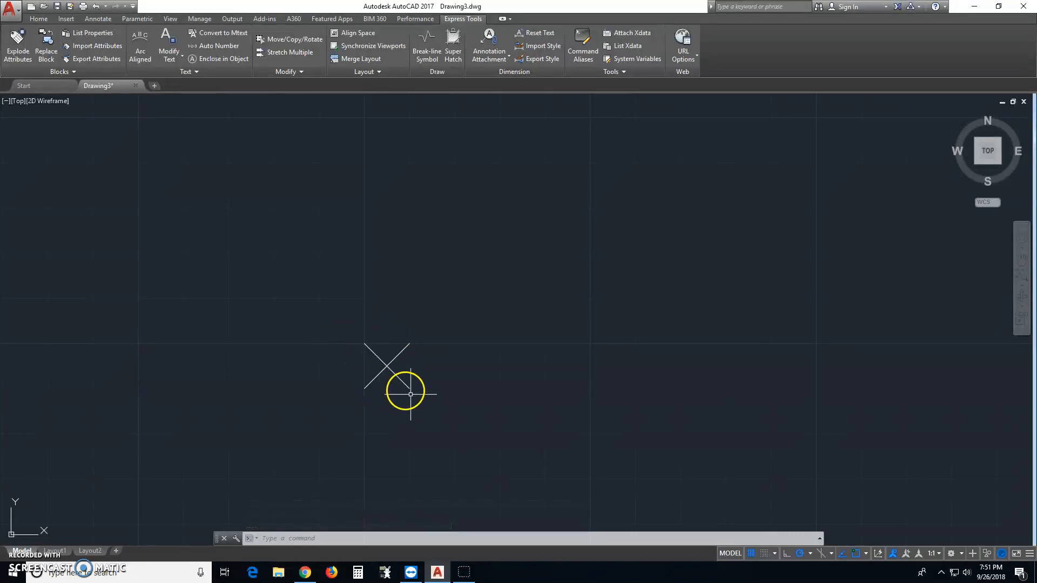
pyautogui.scroll(-2, 412, 421)
pyautogui.moveTo(410, 428); pyautogui.dragTo(475, 424, button='middle')
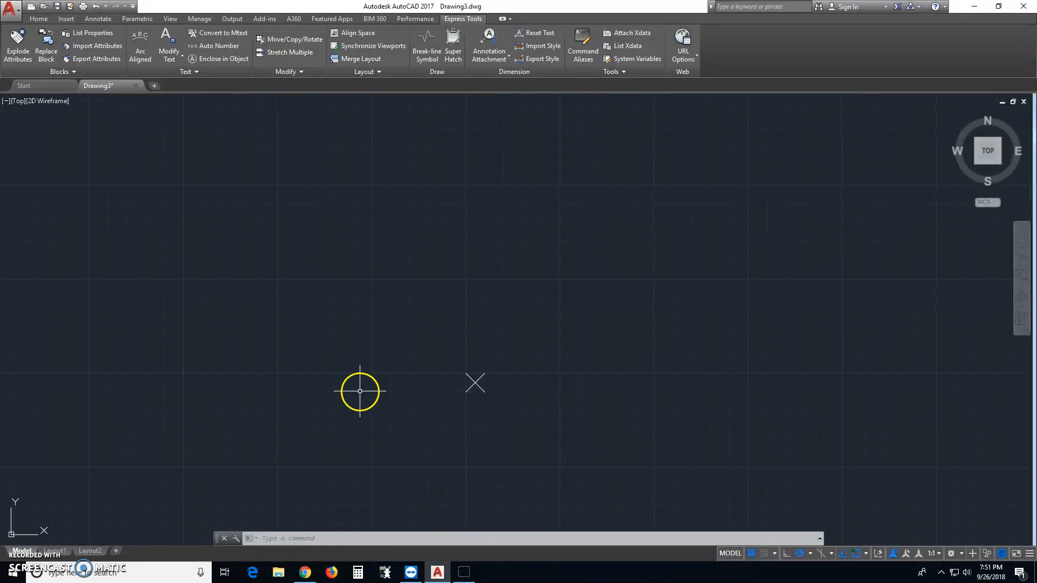
pyautogui.press('Return')
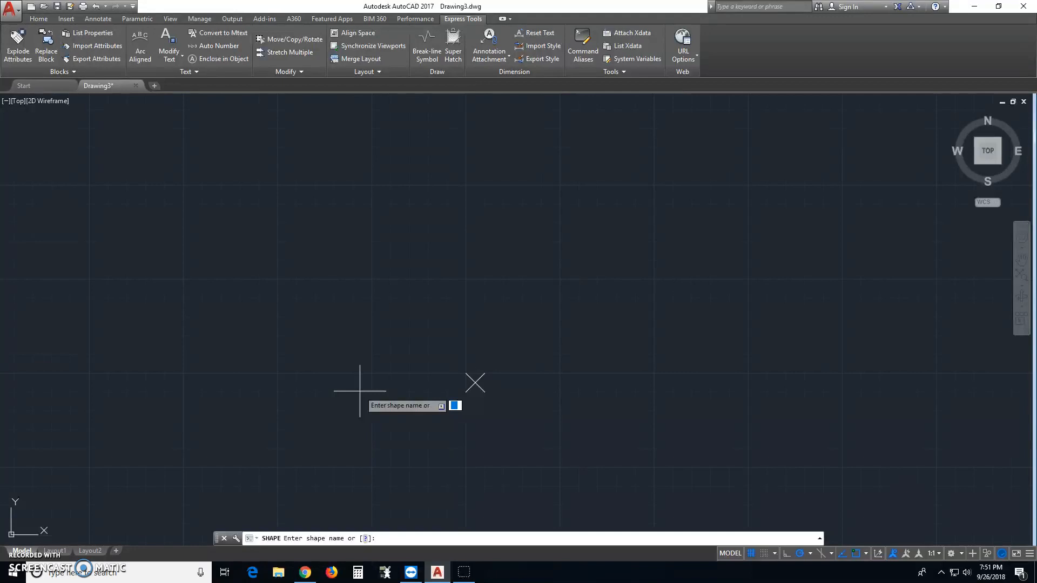
pyautogui.press('Return')
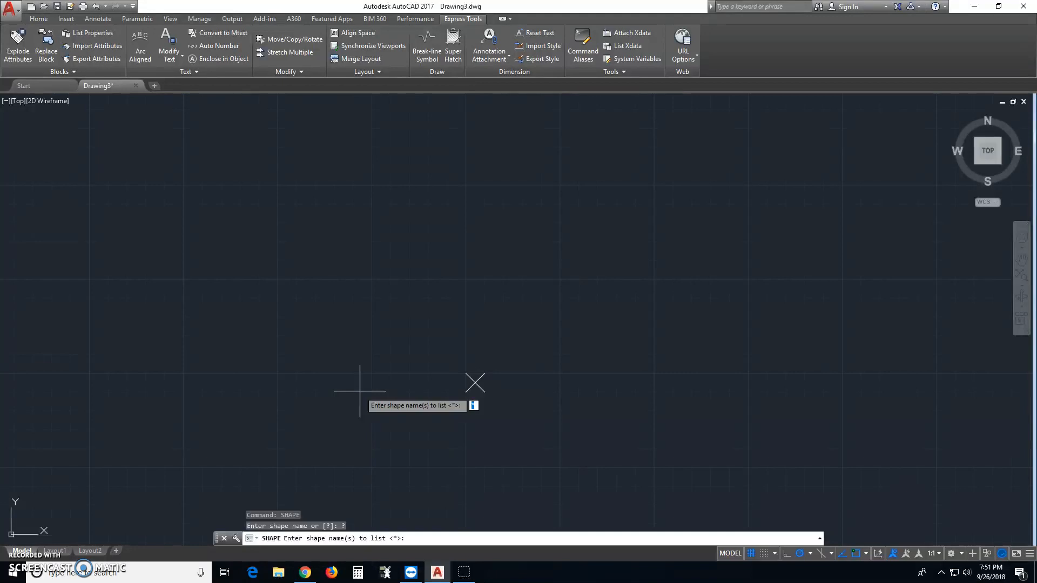
pyautogui.press('Return')
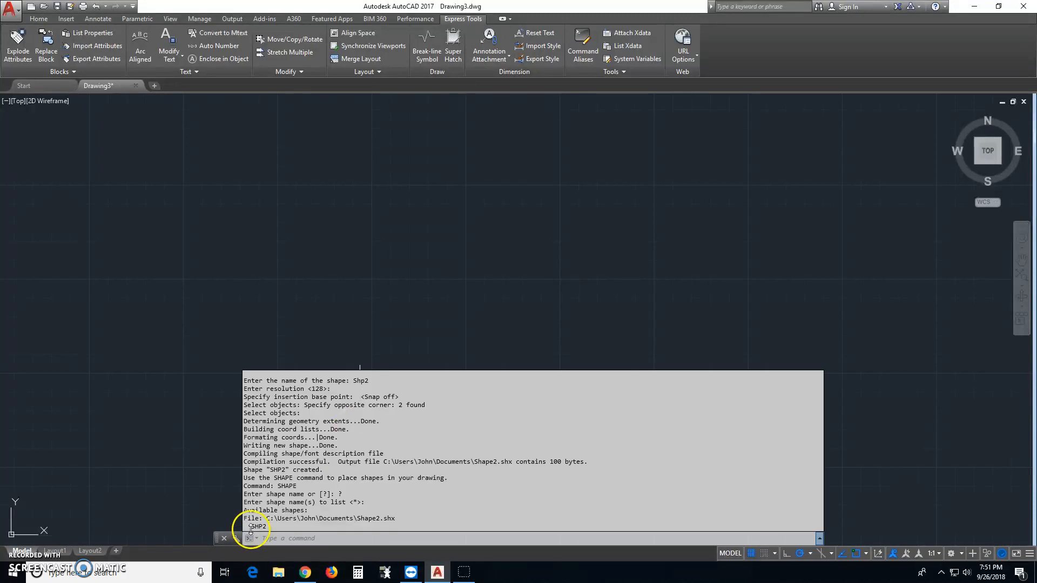
# - Insert the shape shp2 with the SHAPE command above the crossing lines, accepting the default height of 1 and rotation of 0
pyautogui.click(386, 342)
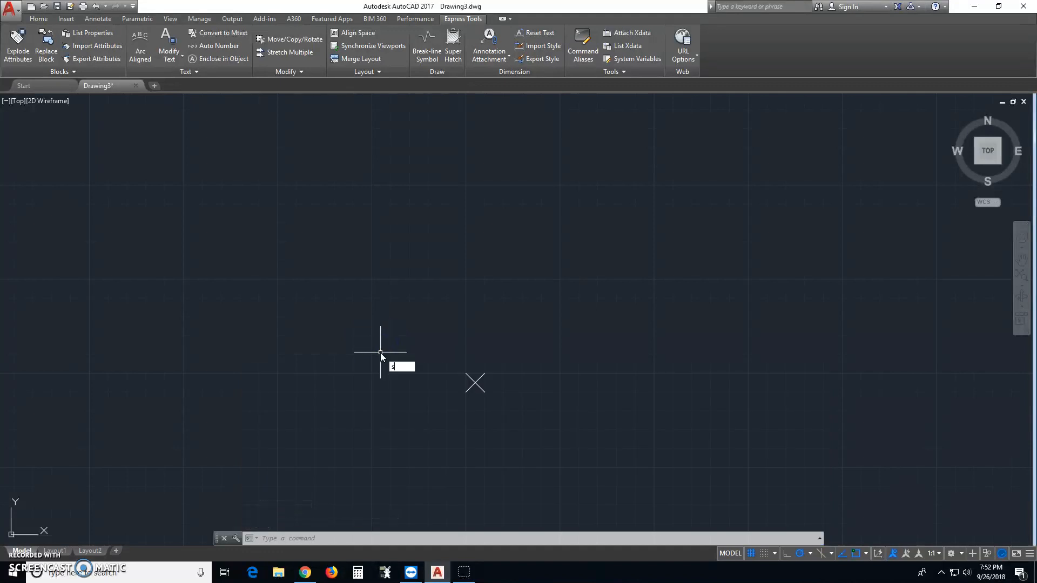
pyautogui.press('Return')
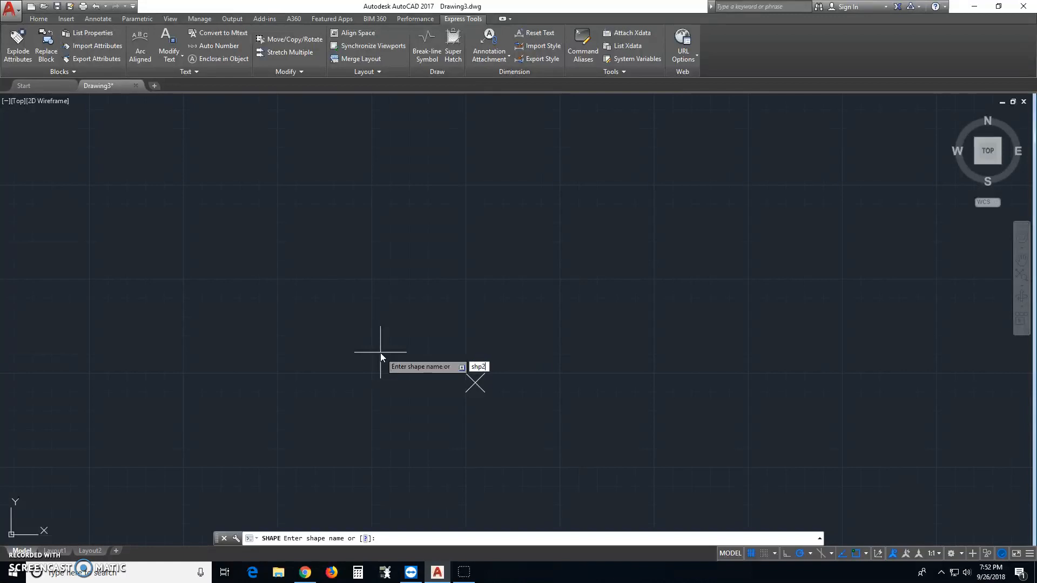
pyautogui.write('shp2')
pyautogui.press('Return')
pyautogui.click(359, 265)
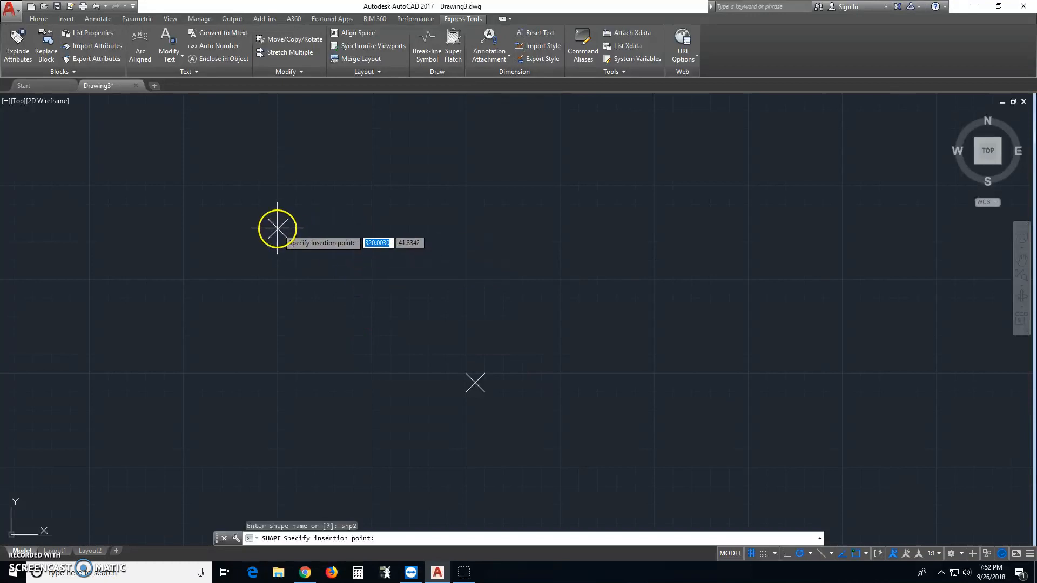
pyautogui.click(439, 227)
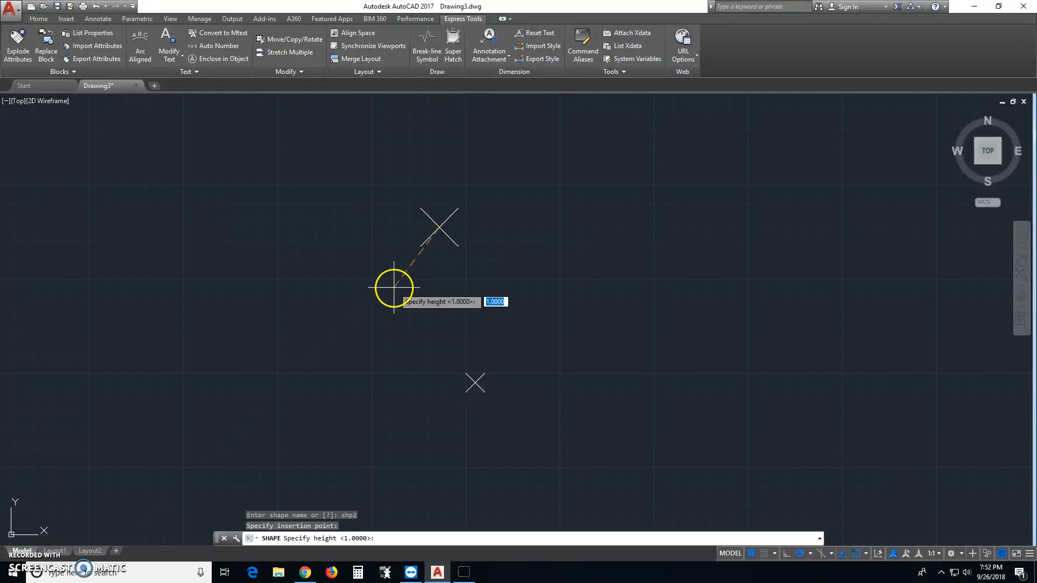
pyautogui.press('Return')
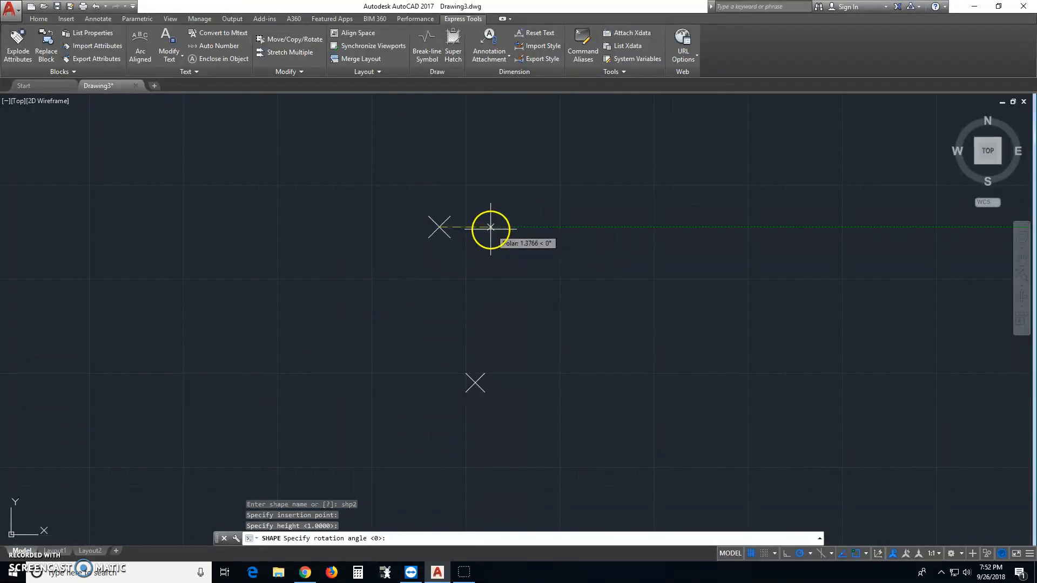
pyautogui.press('Return')
pyautogui.moveTo(385, 283)
pyautogui.mouseDown(button='middle')
pyautogui.moveTo(345, 392)
pyautogui.moveTo(335, 361)
pyautogui.moveTo(408, 340)
pyautogui.mouseUp(button='middle')
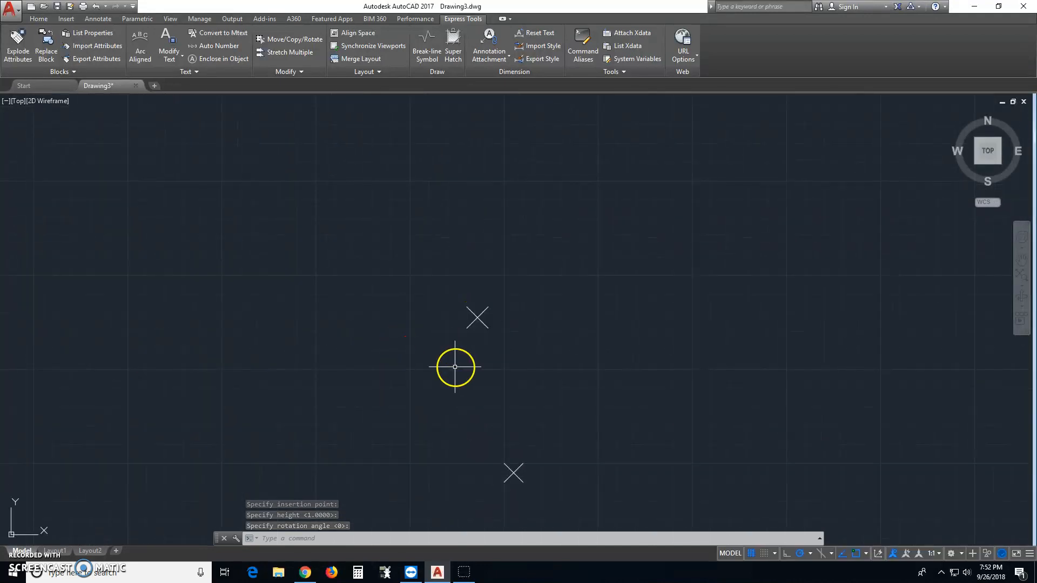
# - Draw a horizontal line extending left from just beside the inserted X shape, aligned with its center
pyautogui.scroll(2, 447, 344)
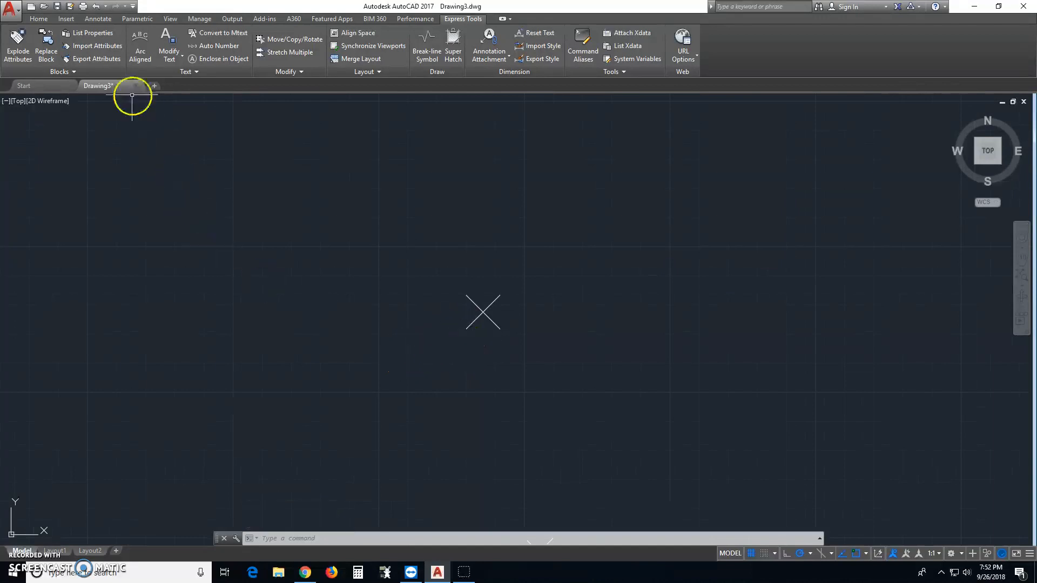
pyautogui.click(33, 19)
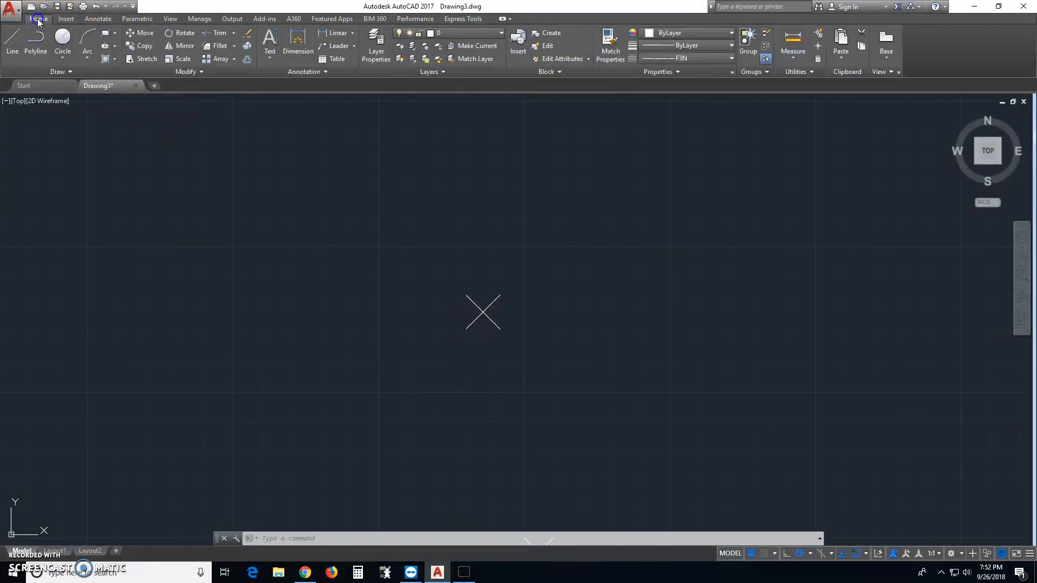
pyautogui.click(13, 39)
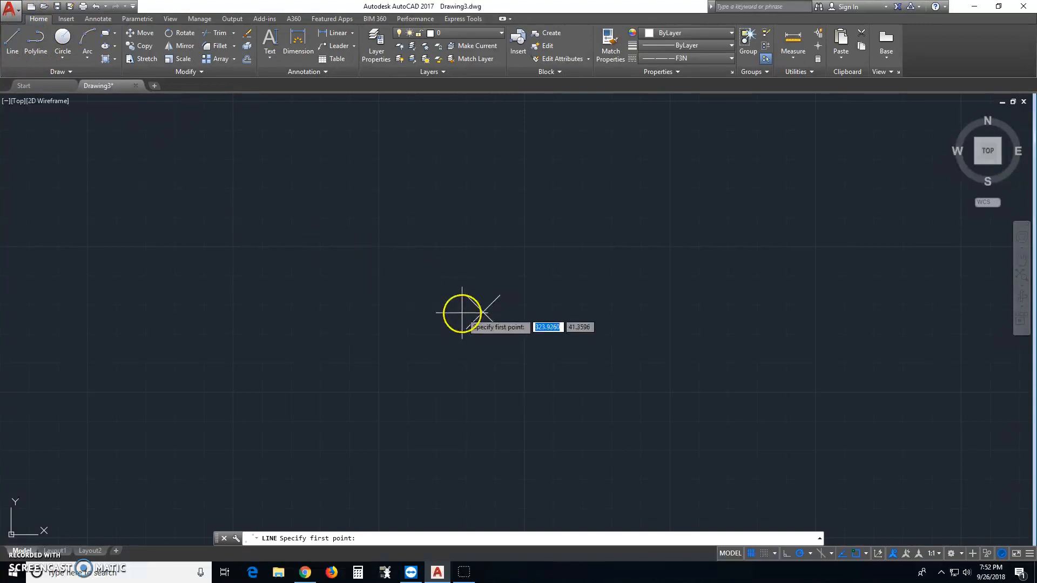
pyautogui.click(483, 312)
pyautogui.moveTo(196, 317); pyautogui.dragTo(419, 299, button='middle')
pyautogui.scroll(-6, 419, 298)
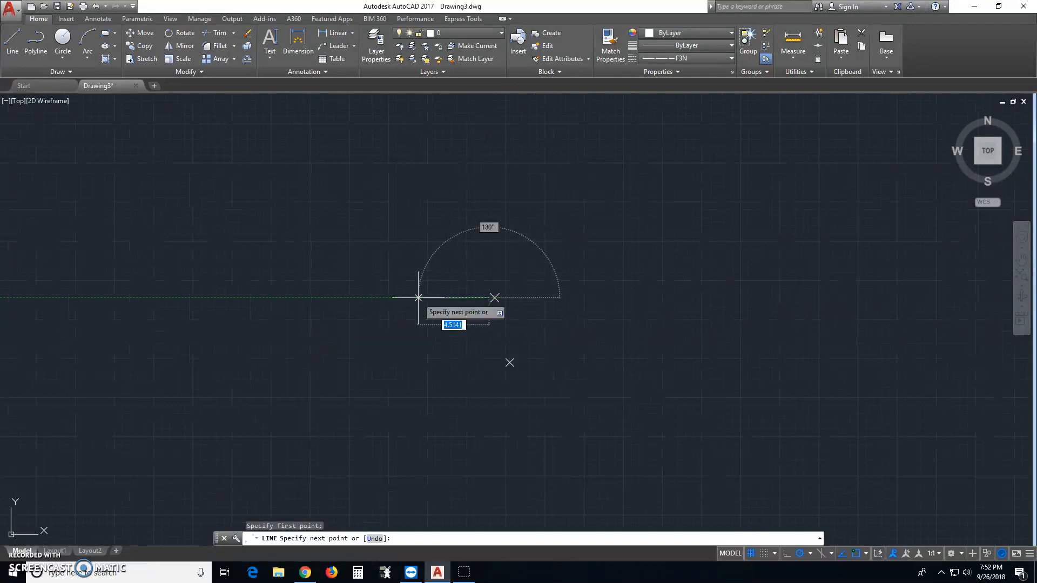
pyautogui.click(364, 297)
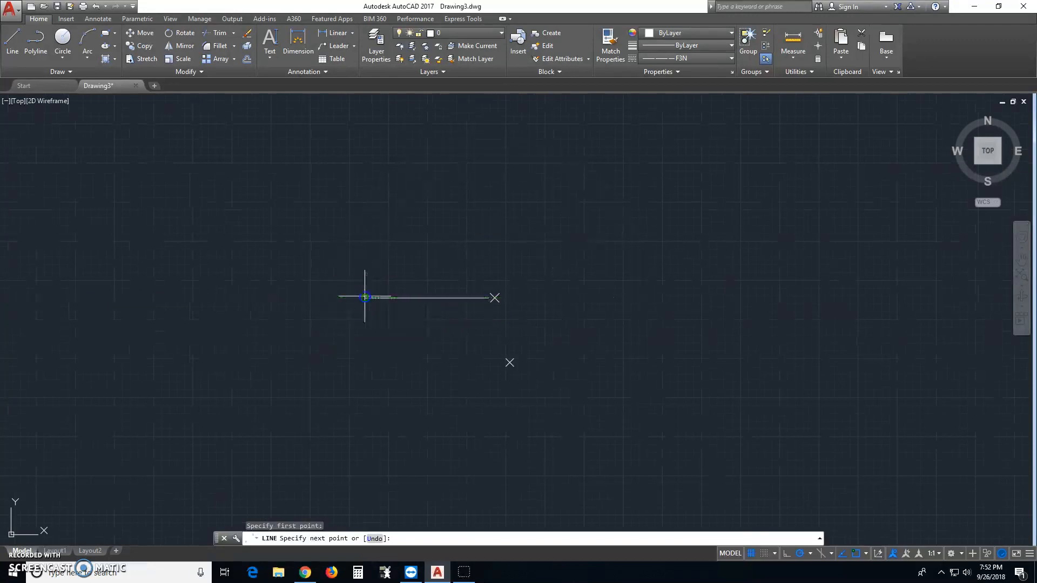
pyautogui.rightClick(364, 298)
pyautogui.click(387, 312)
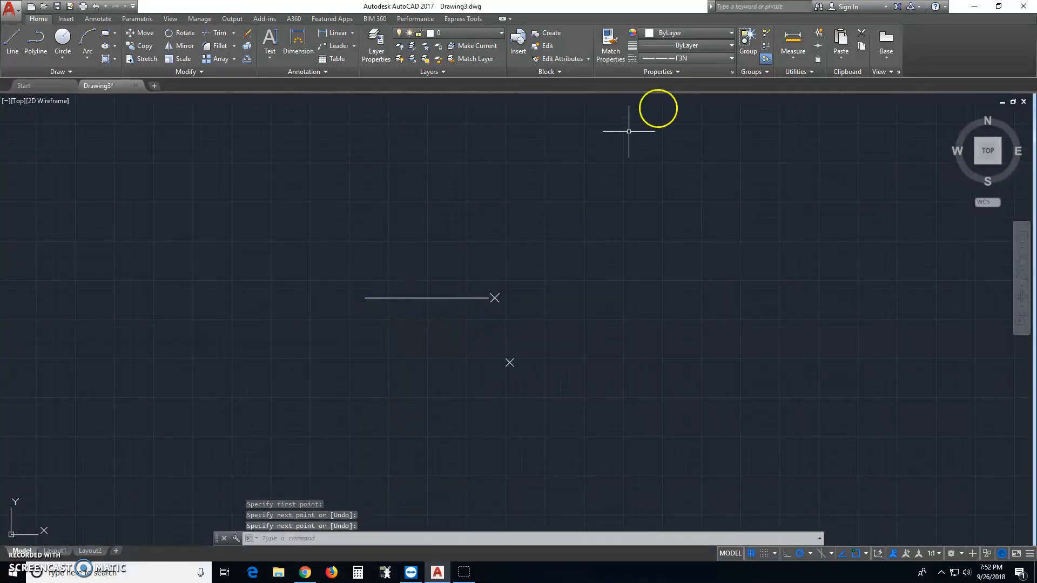
# - Start Make Linetype, save the linetype file as Fence4, name the linetype F4, and describe it as F4d
pyautogui.click(462, 18)
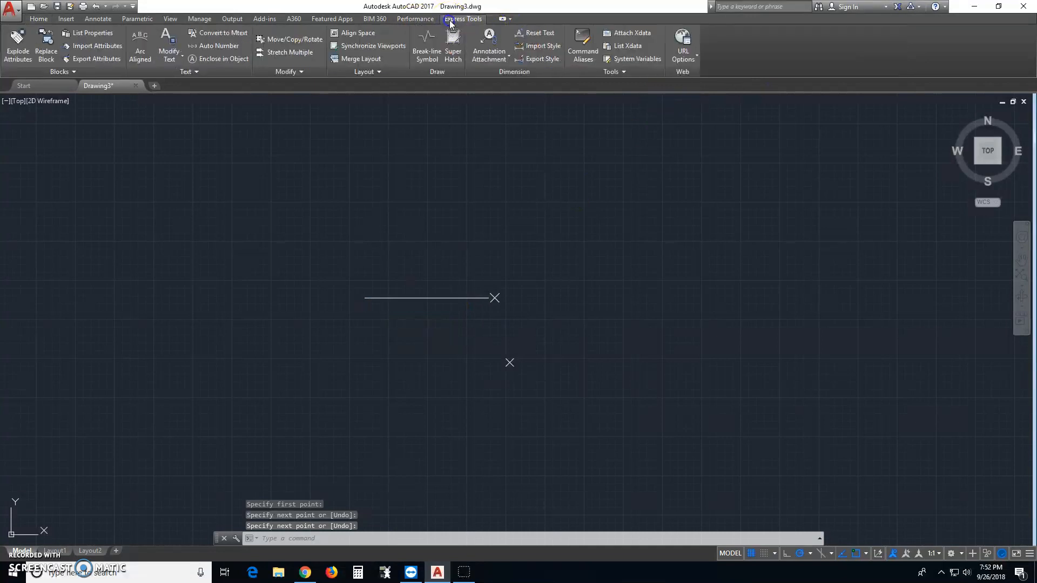
pyautogui.click(623, 72)
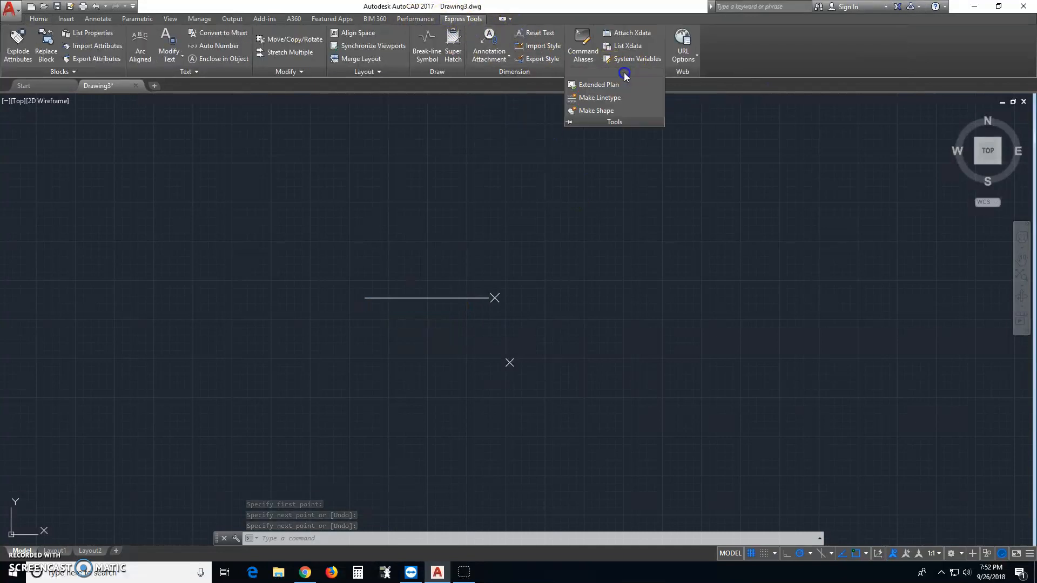
pyautogui.click(607, 98)
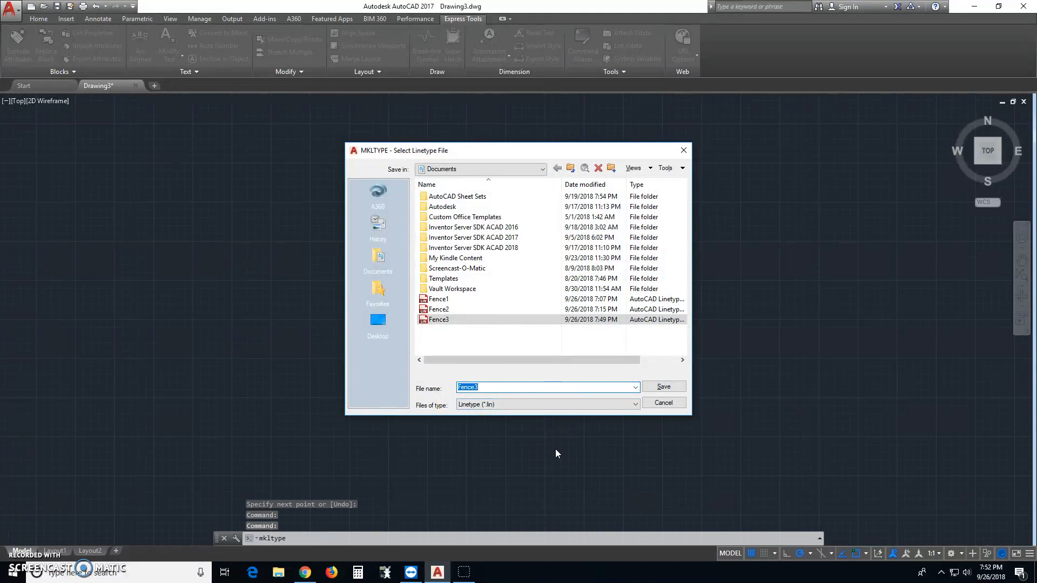
pyautogui.write('Fence')
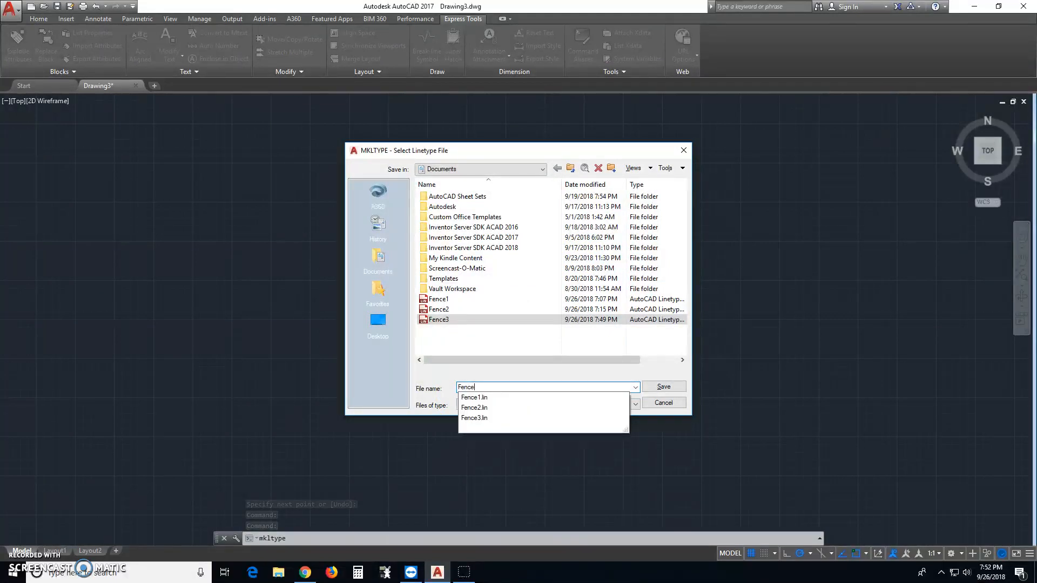
pyautogui.write('4')
pyautogui.press('Return')
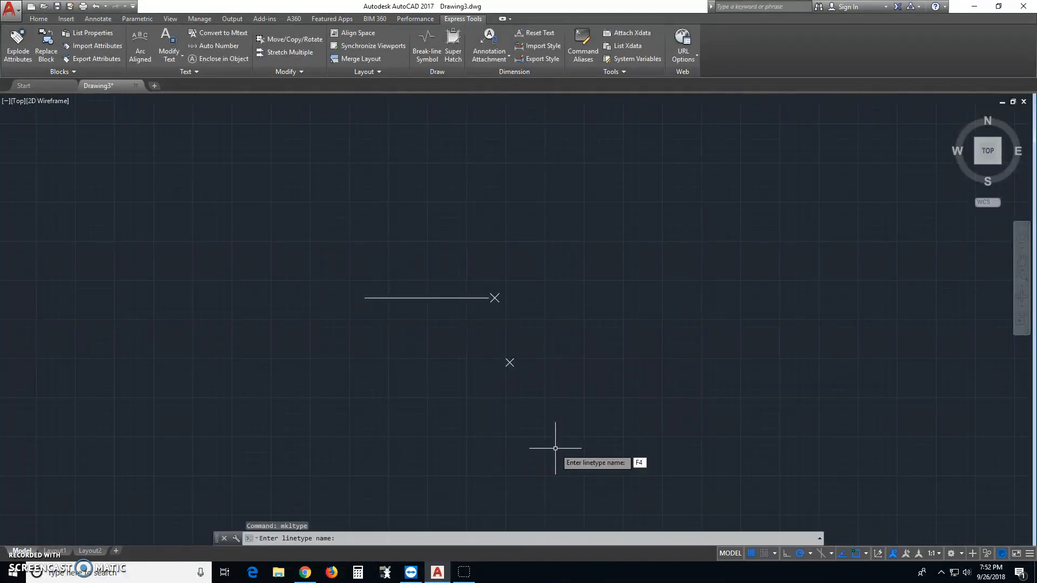
pyautogui.press('Return')
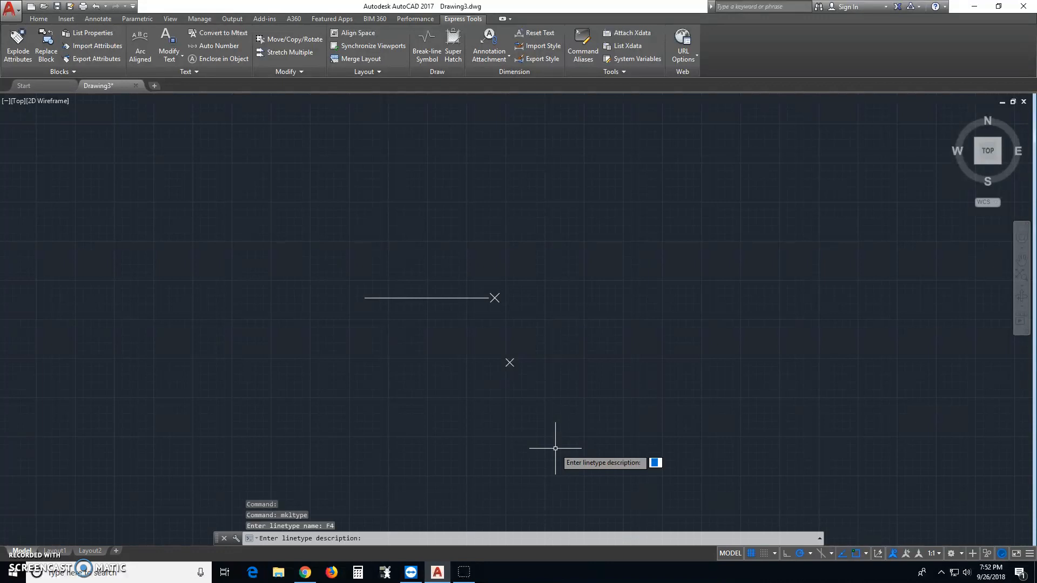
pyautogui.write('F4d')
pyautogui.press('Return')
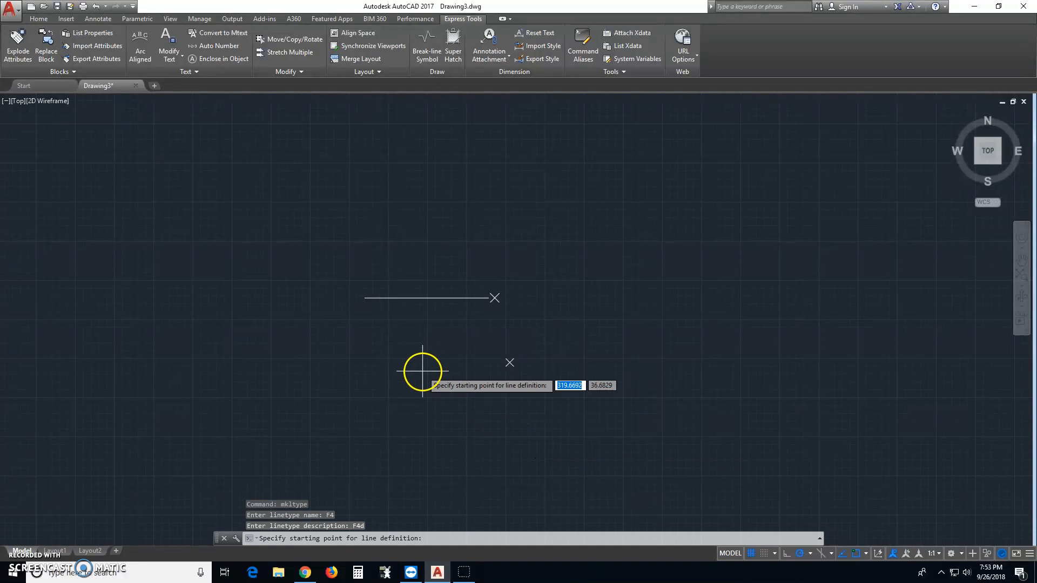
# - Define the linetype from the line's left end to just past the X shape, selecting both the line and the shape
pyautogui.click(365, 297)
pyautogui.scroll(3, 493, 297)
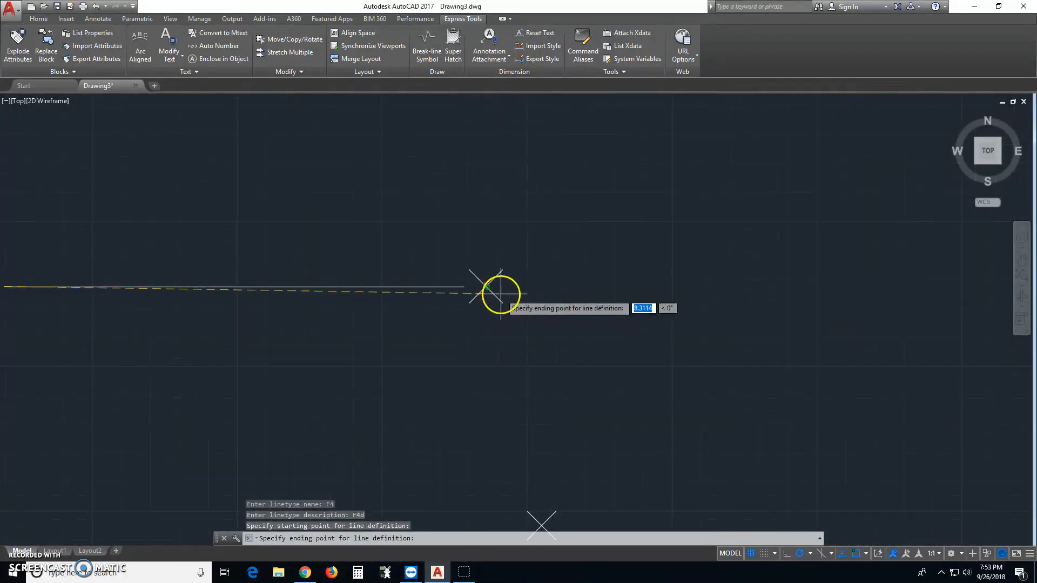
pyautogui.click(504, 286)
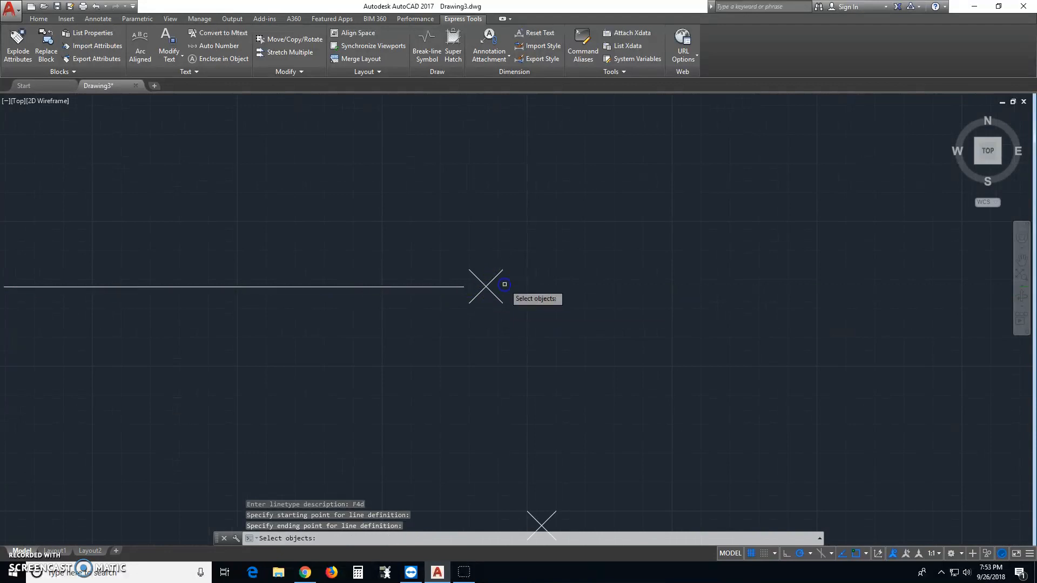
pyautogui.scroll(-1, 501, 297)
pyautogui.click(529, 261)
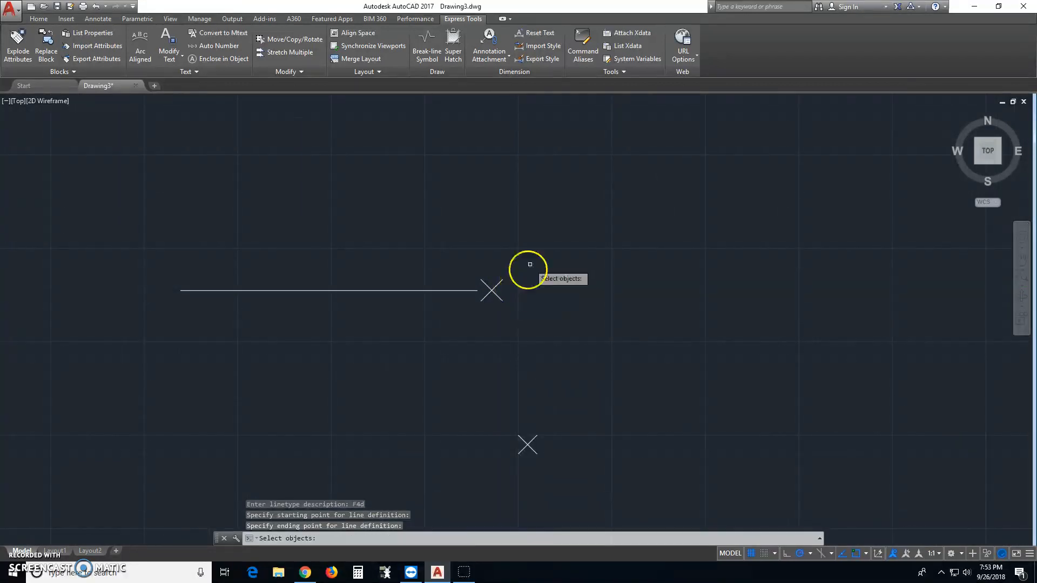
pyautogui.click(159, 322)
pyautogui.press('Return')
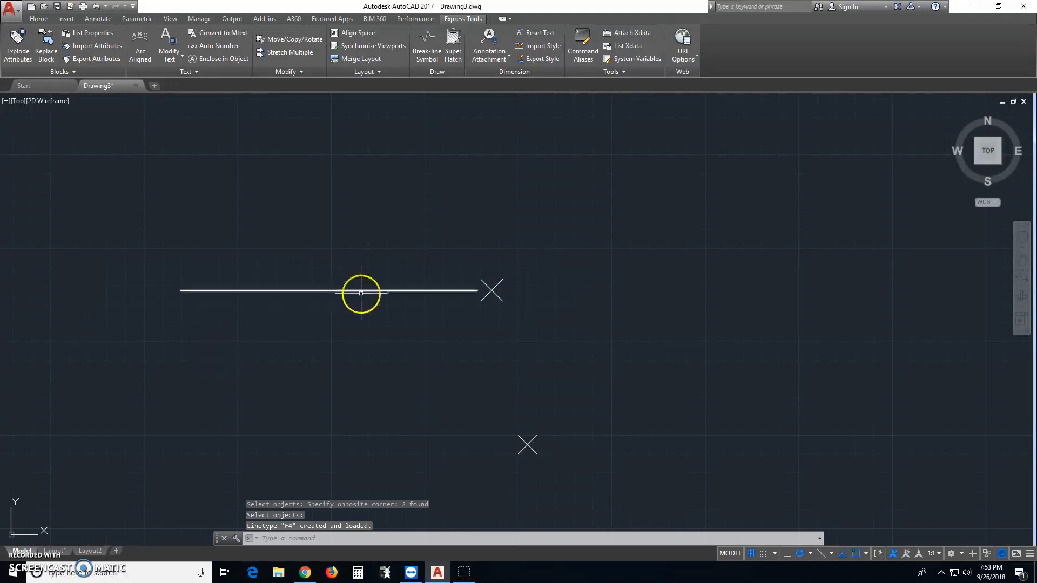
# - Set the current linetype to F4
pyautogui.moveTo(401, 313); pyautogui.dragTo(454, 395, button='middle')
pyautogui.scroll(-2, 464, 407)
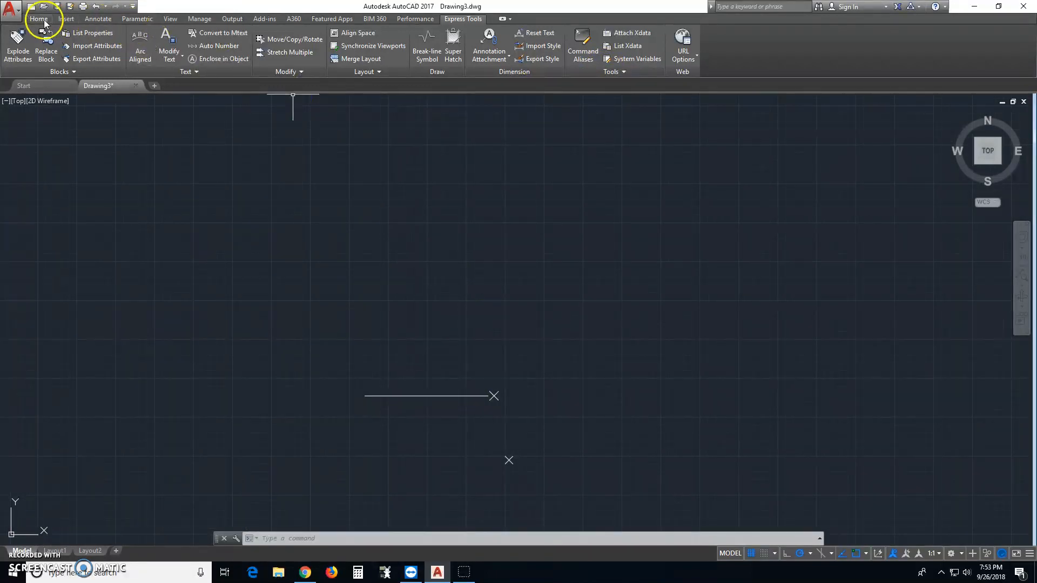
pyautogui.click(44, 21)
pyautogui.click(703, 57)
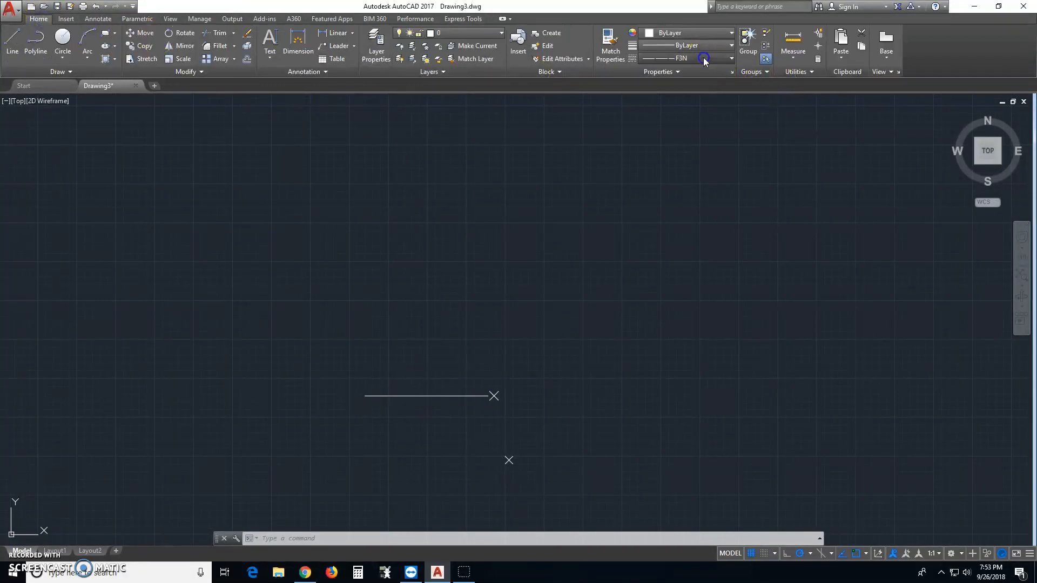
pyautogui.click(675, 124)
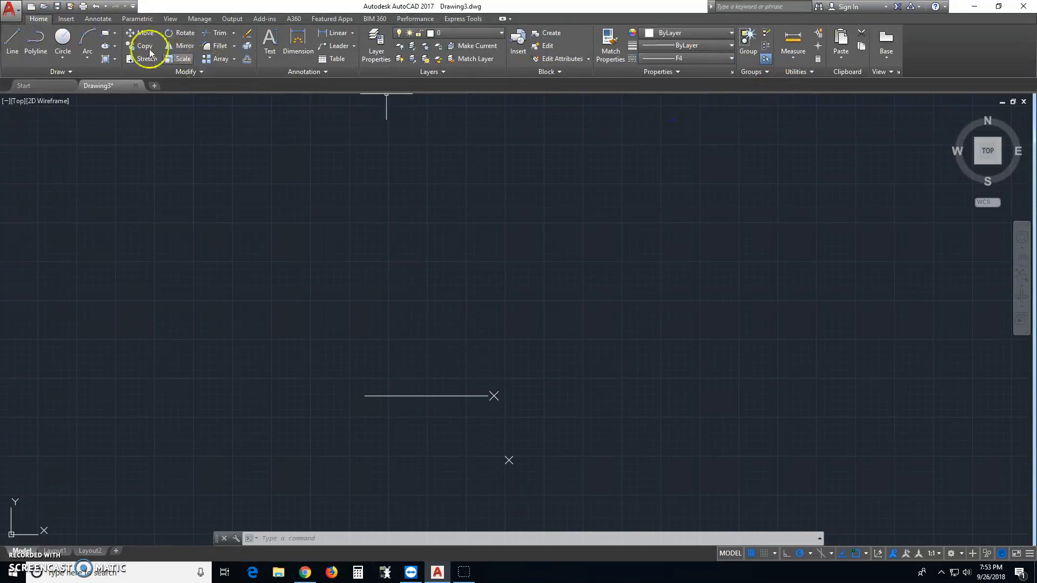
# - Draw a closed rectangle of lines about 71 units wide and 37 units high around the line and X shapes
pyautogui.click(14, 41)
pyautogui.scroll(-3, 117, 218)
pyautogui.click(168, 173)
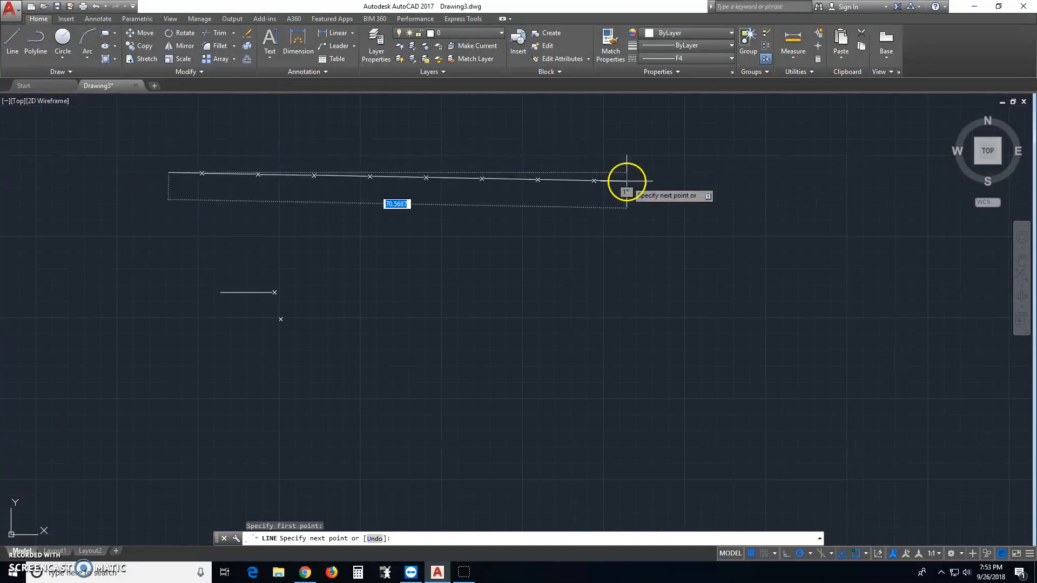
pyautogui.click(627, 173)
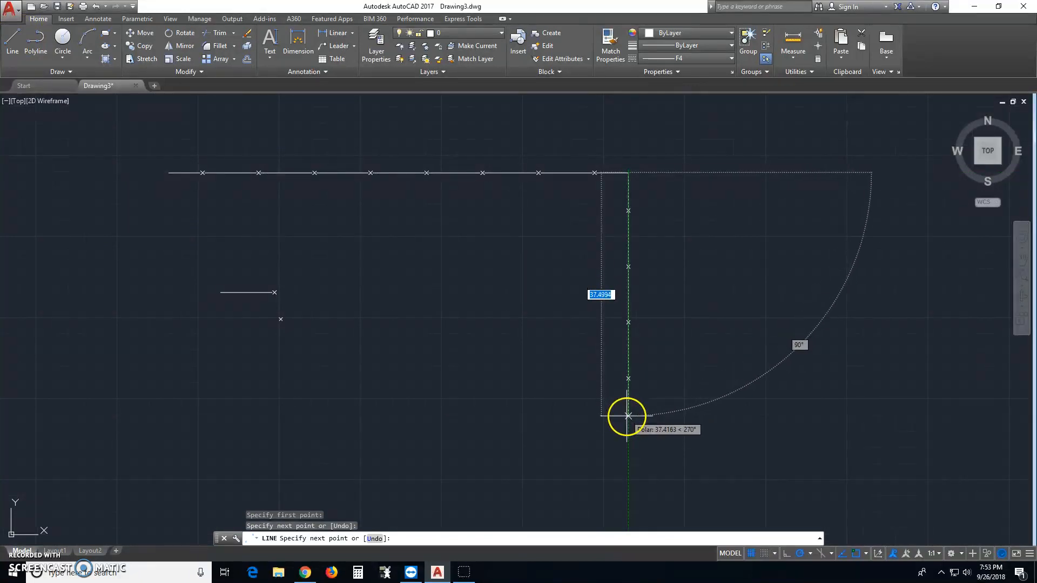
pyautogui.click(627, 415)
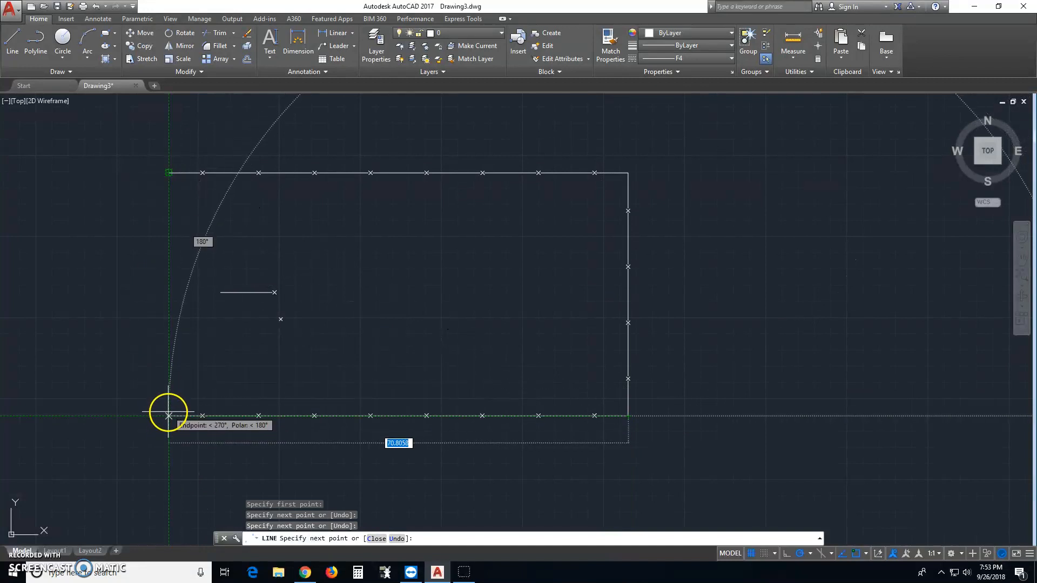
pyautogui.click(168, 415)
pyautogui.rightClick(169, 174)
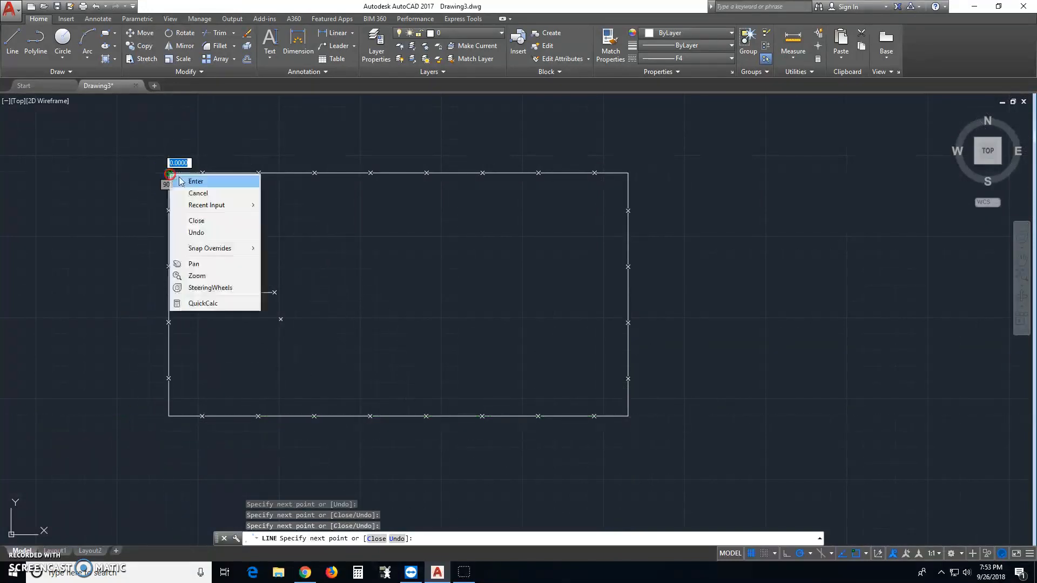
pyautogui.click(181, 182)
# - Move the earlier X fence rectangle and its contents beside the new F4 rectangle, using its lower-right corner as base point, and compare both fences
pyautogui.scroll(-8, 534, 311)
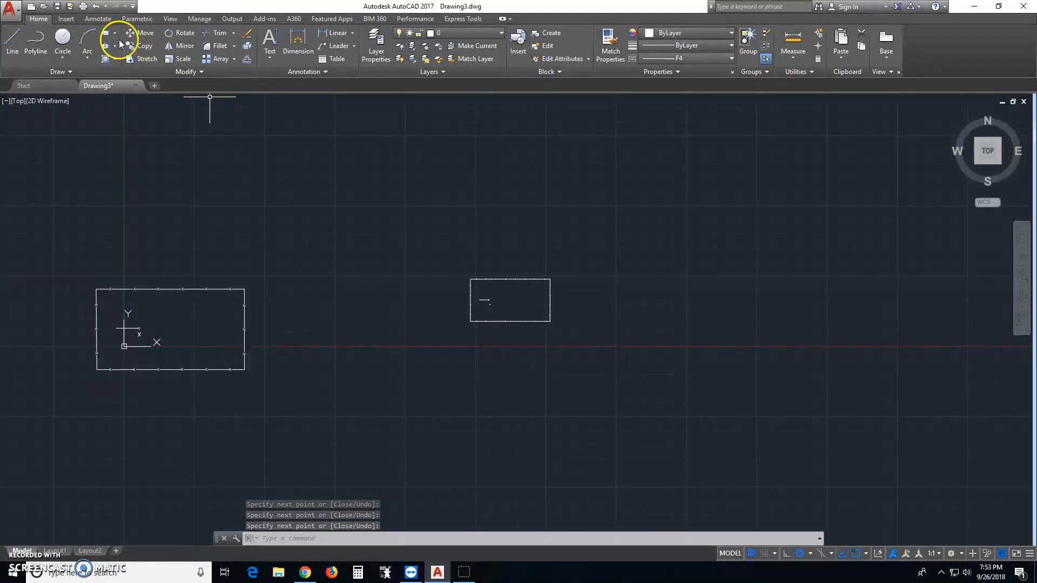
pyautogui.click(141, 33)
pyautogui.click(265, 272)
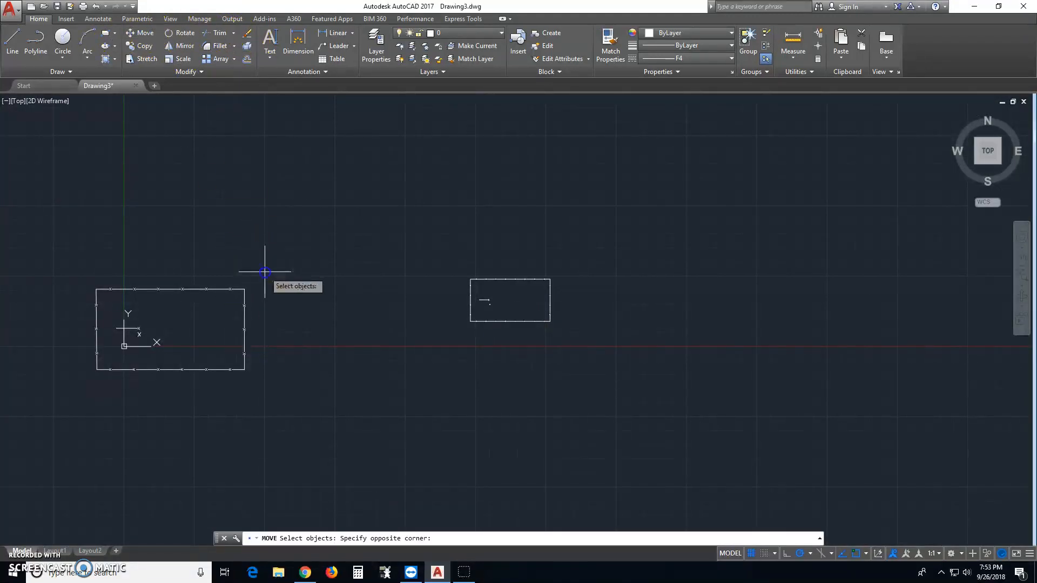
pyautogui.click(97, 419)
pyautogui.press('Return')
pyautogui.click(244, 370)
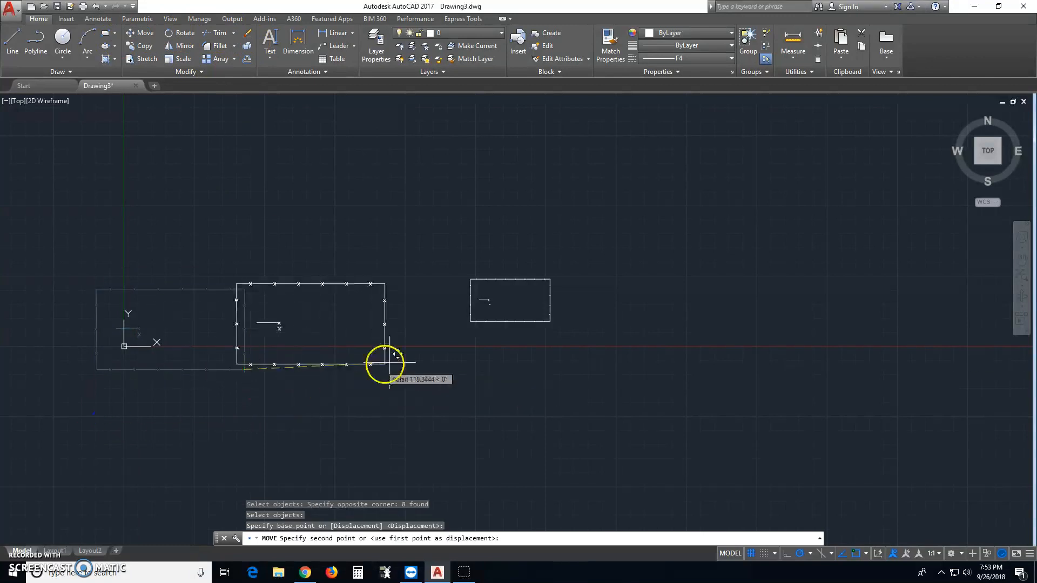
pyautogui.click(456, 346)
pyautogui.scroll(6, 462, 330)
pyautogui.scroll(4, 471, 313)
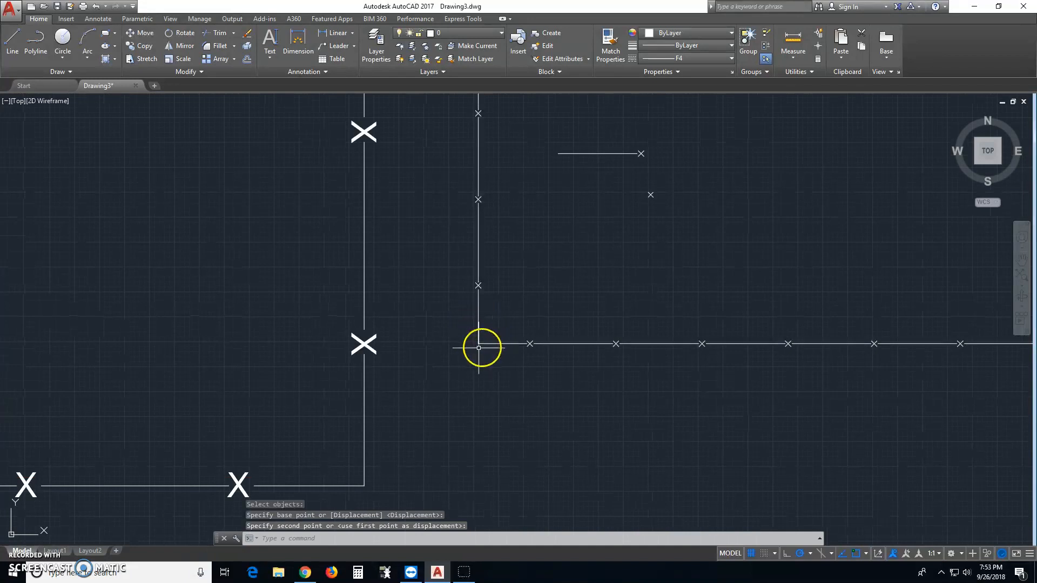
pyautogui.scroll(-4, 398, 363)
pyautogui.scroll(-2, 395, 357)
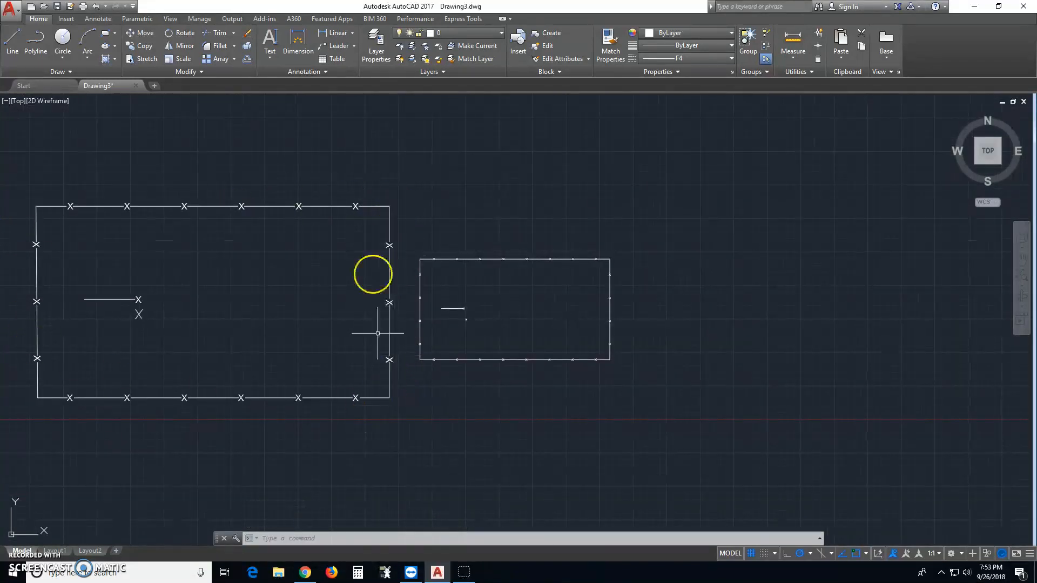
# - Compare the X symbol size and spacing along the facing sides and lower corners of the two fence rectangles
pyautogui.scroll(2, 402, 366)
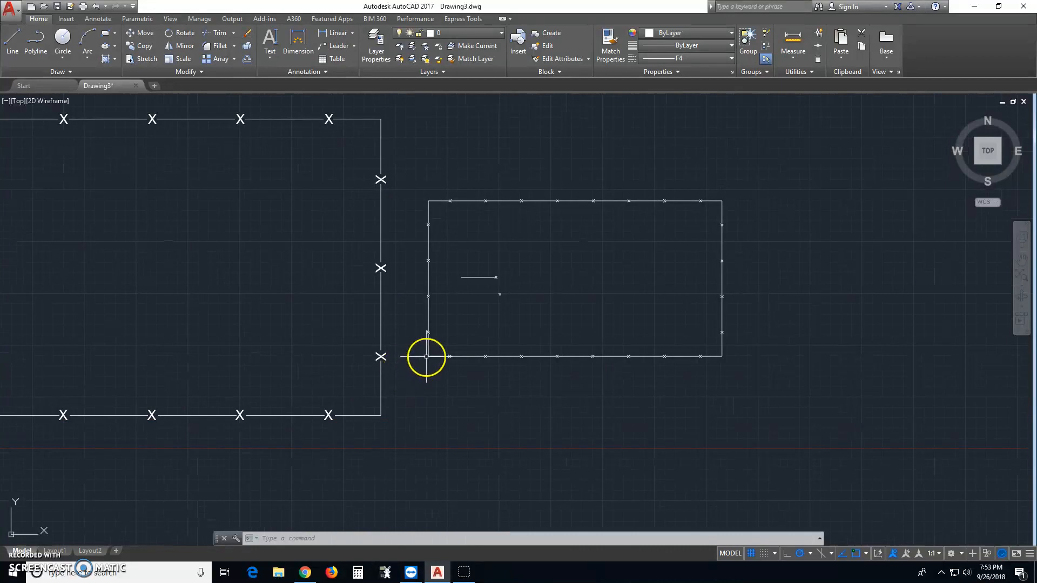
pyautogui.scroll(2, 405, 361)
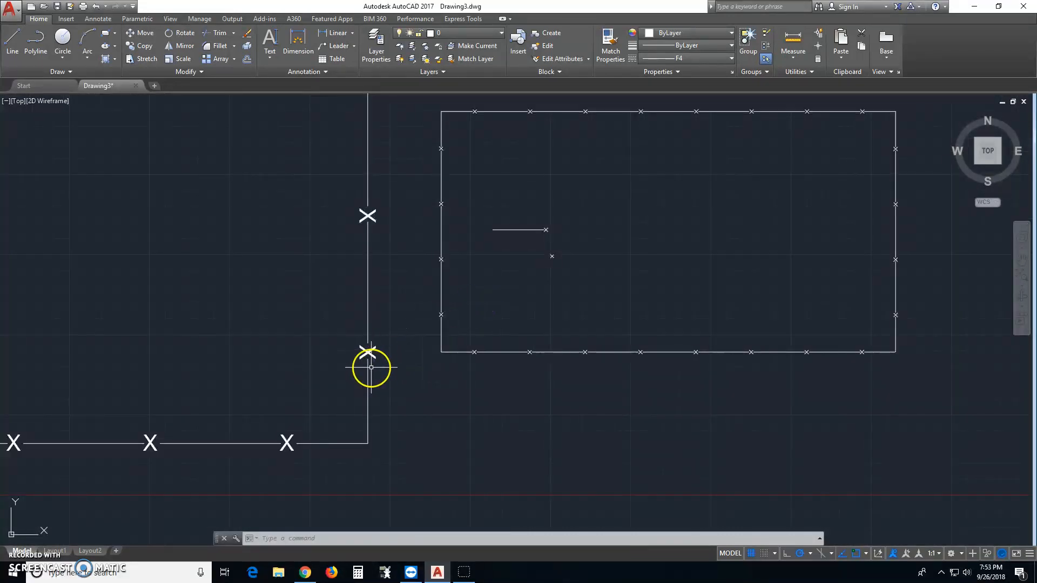
pyautogui.scroll(10, 440, 319)
pyautogui.scroll(-10, 444, 287)
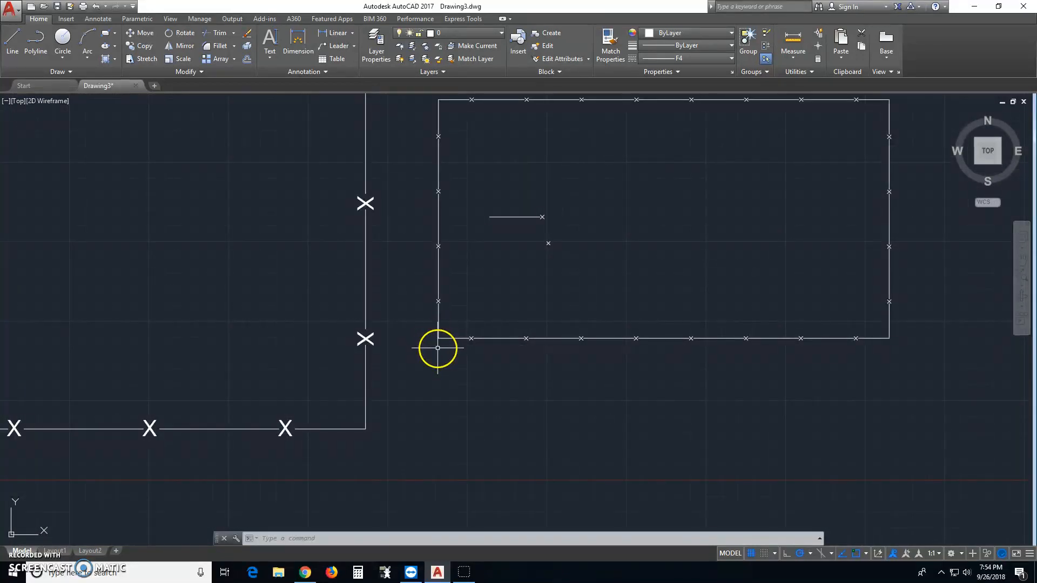
pyautogui.scroll(-2, 440, 332)
pyautogui.scroll(6, 440, 313)
pyautogui.scroll(-6, 440, 316)
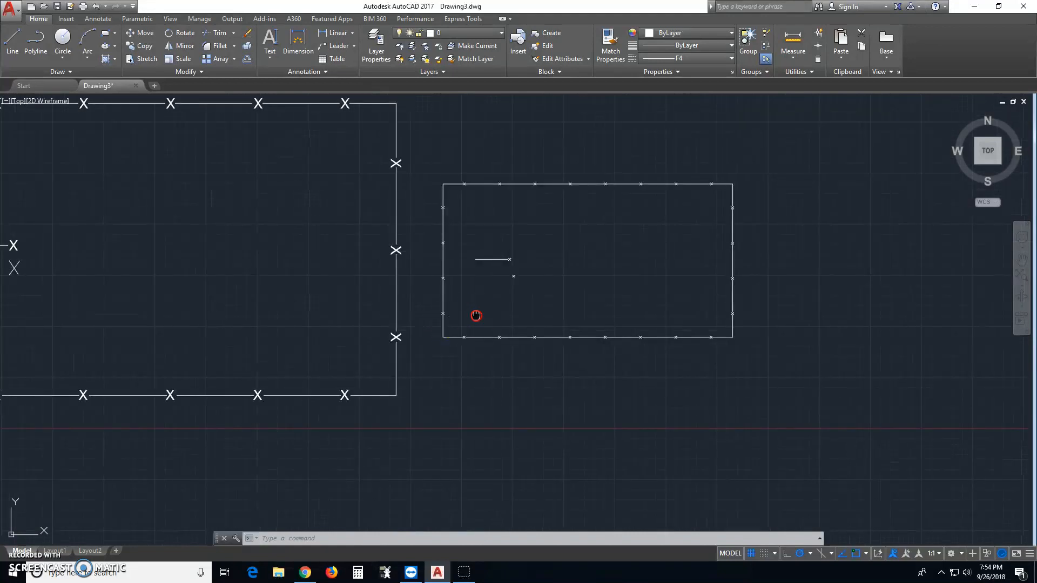
pyautogui.moveTo(475, 315); pyautogui.dragTo(403, 348, button='middle')
pyautogui.scroll(2, 399, 340)
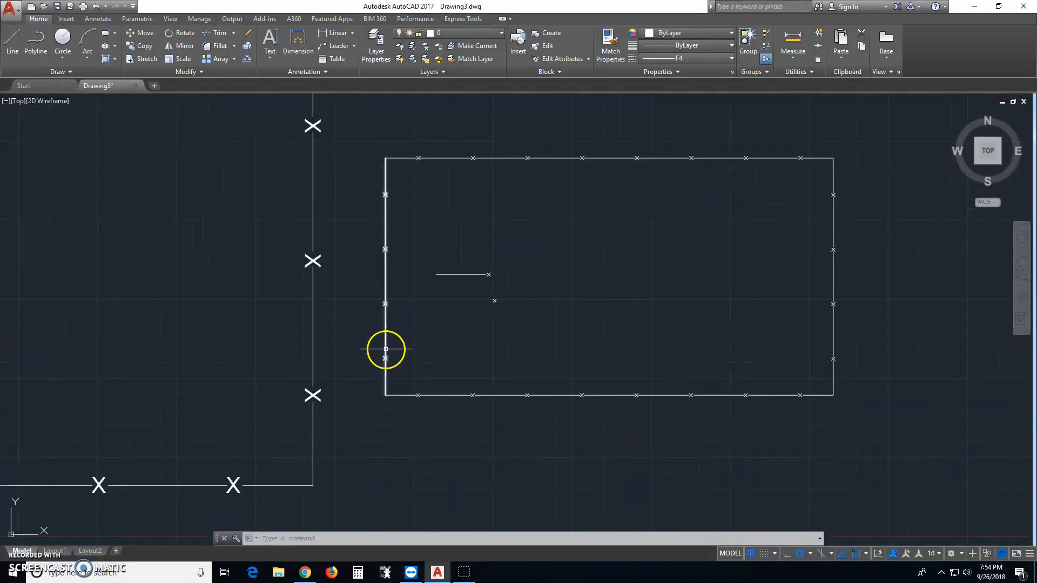
pyautogui.scroll(-4, 333, 409)
pyautogui.moveTo(294, 411); pyautogui.dragTo(387, 406, button='middle')
pyautogui.scroll(-2, 386, 406)
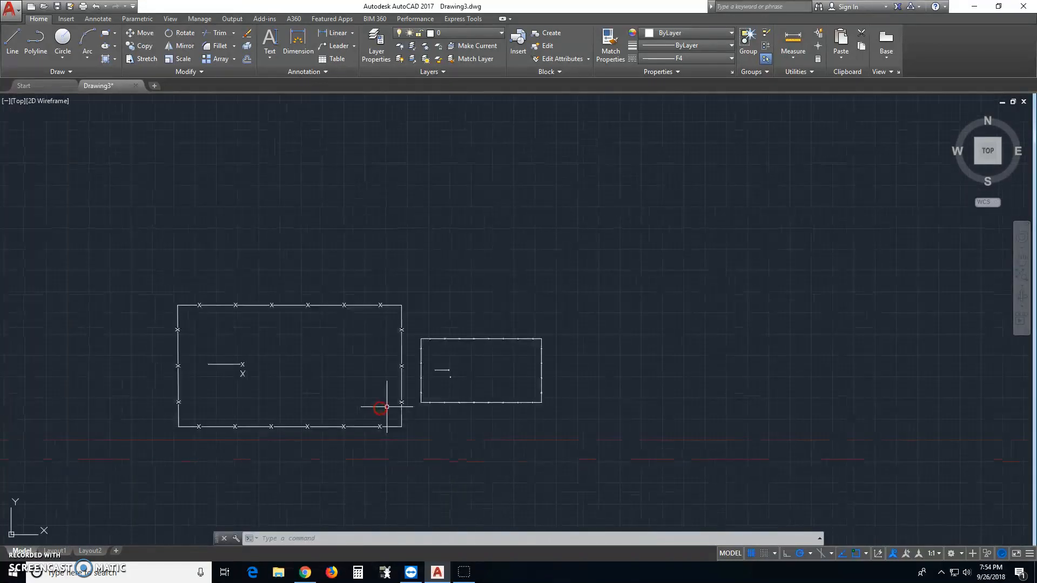
pyautogui.scroll(2, 416, 417)
pyautogui.moveTo(416, 417); pyautogui.dragTo(452, 407, button='middle')
pyautogui.scroll(2, 477, 392)
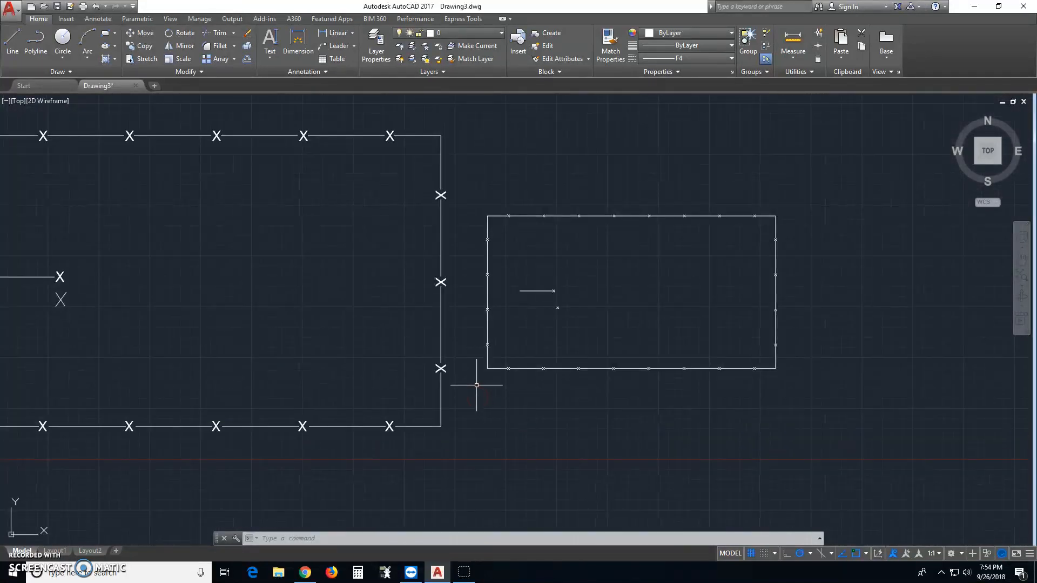
pyautogui.scroll(-2, 477, 385)
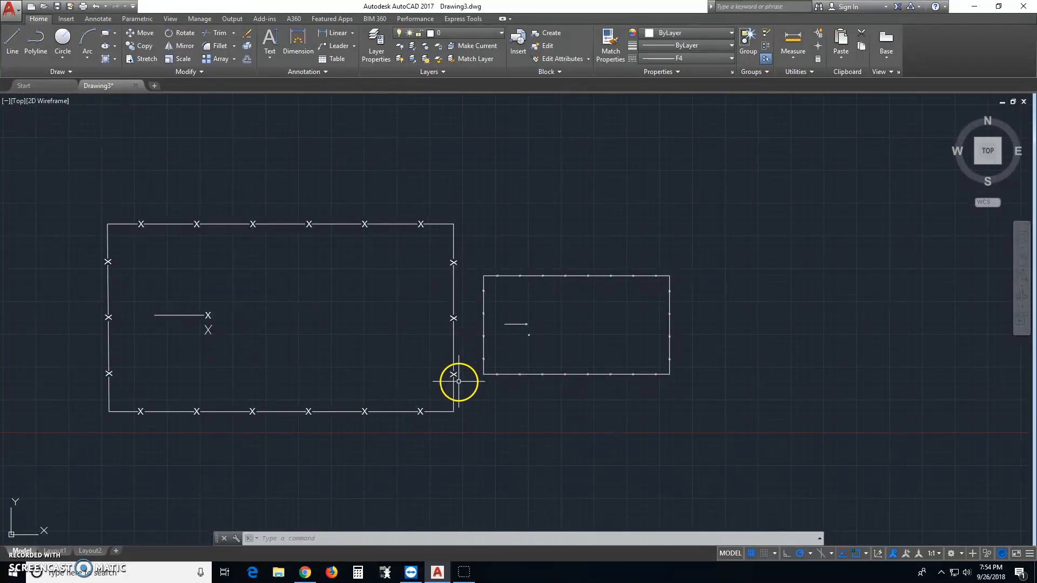
# - Examine the X symbols and line gaps along the smaller rectangle's lower edge, then compare the smaller rectangle with the larger one
pyautogui.scroll(3, 458, 381)
pyautogui.scroll(6, 480, 376)
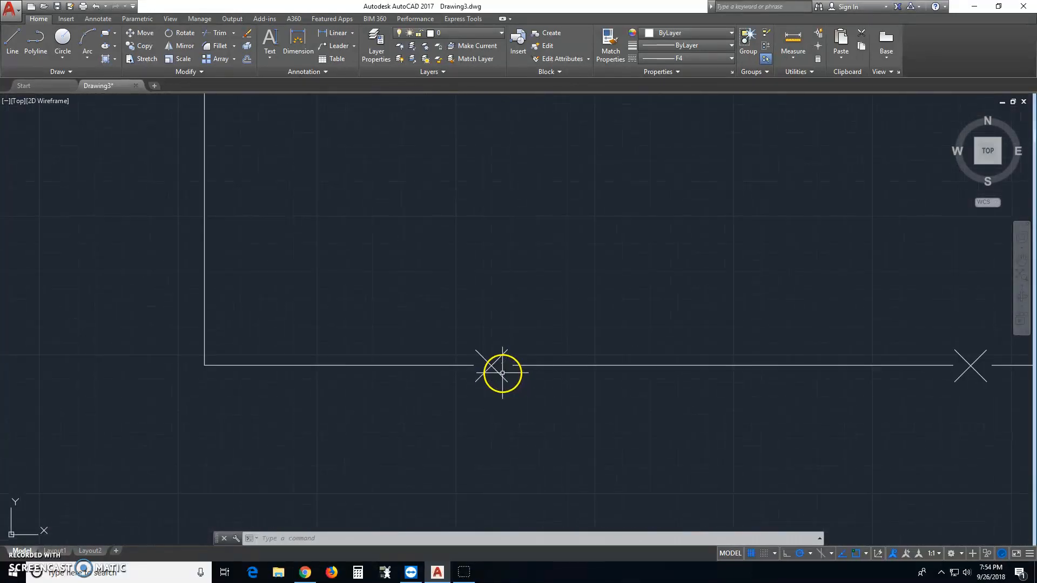
pyautogui.scroll(-4, 497, 404)
pyautogui.scroll(-10, 497, 405)
pyautogui.scroll(2, 591, 397)
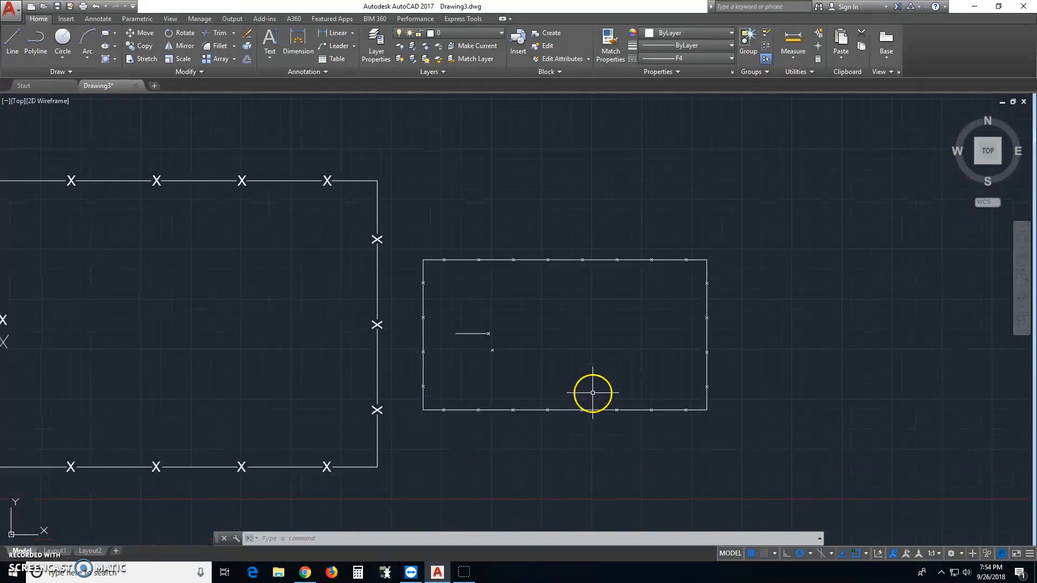
pyautogui.scroll(2, 593, 393)
pyautogui.scroll(-2, 508, 370)
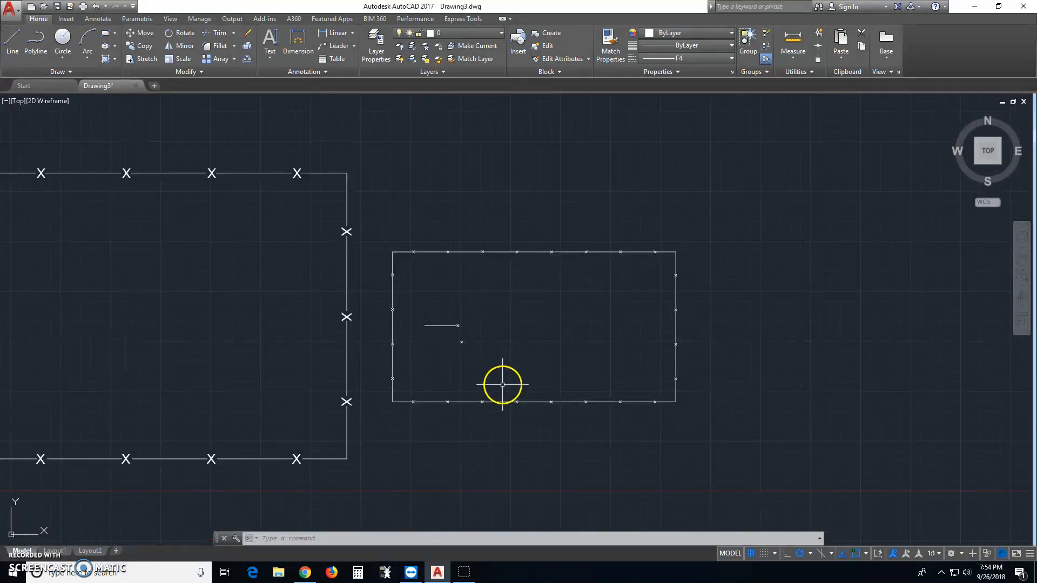
pyautogui.scroll(-2, 472, 421)
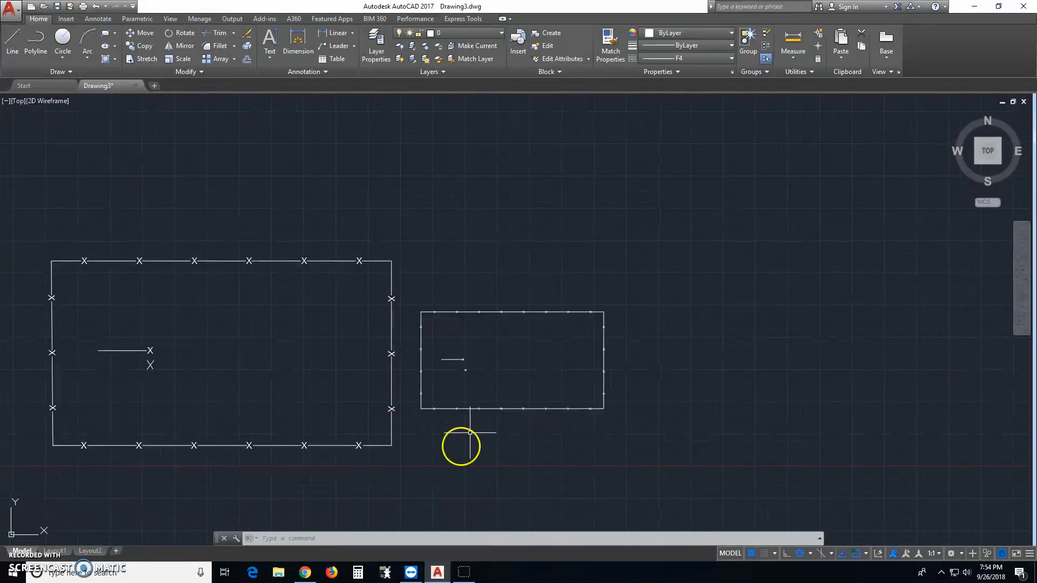